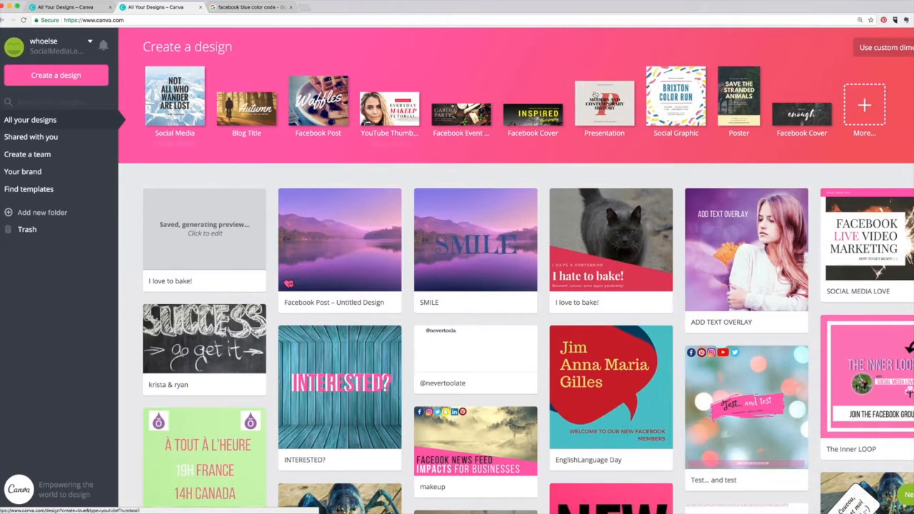
- Open the full list of design types and look through its categories, from social media posts to email headers
{"action": "left_click", "coordinate": [864, 105]}
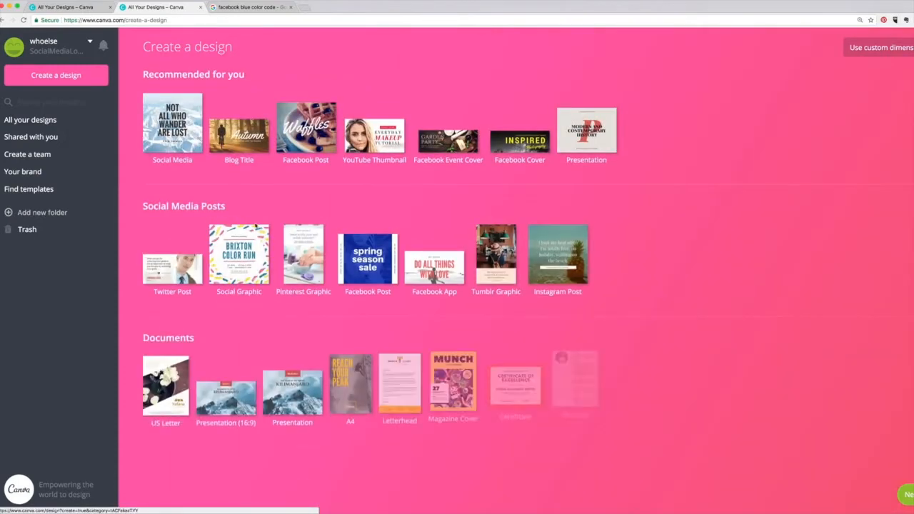
{"action": "scroll", "coordinate": [242, 235], "scroll_direction": "down", "scroll_amount": 2}
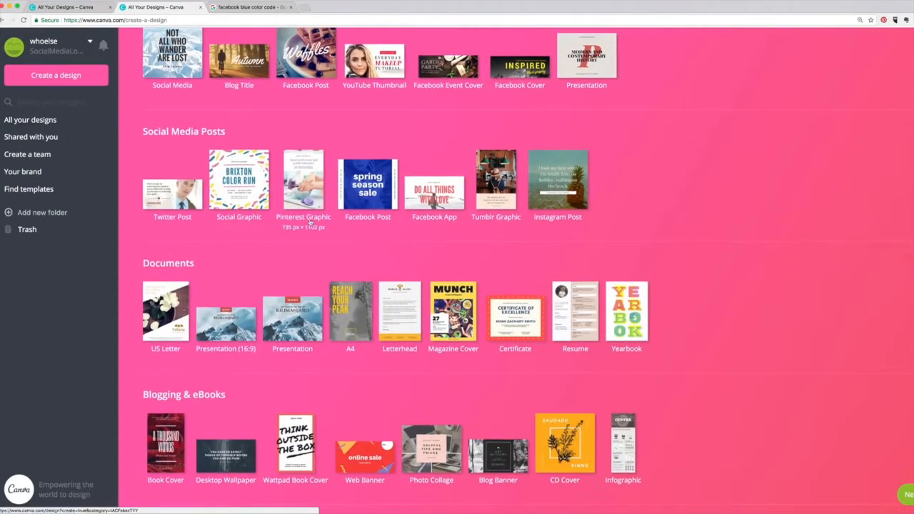
{"action": "scroll", "coordinate": [500, 228], "scroll_direction": "down", "scroll_amount": 5}
{"action": "scroll", "coordinate": [516, 229], "scroll_direction": "down", "scroll_amount": 10}
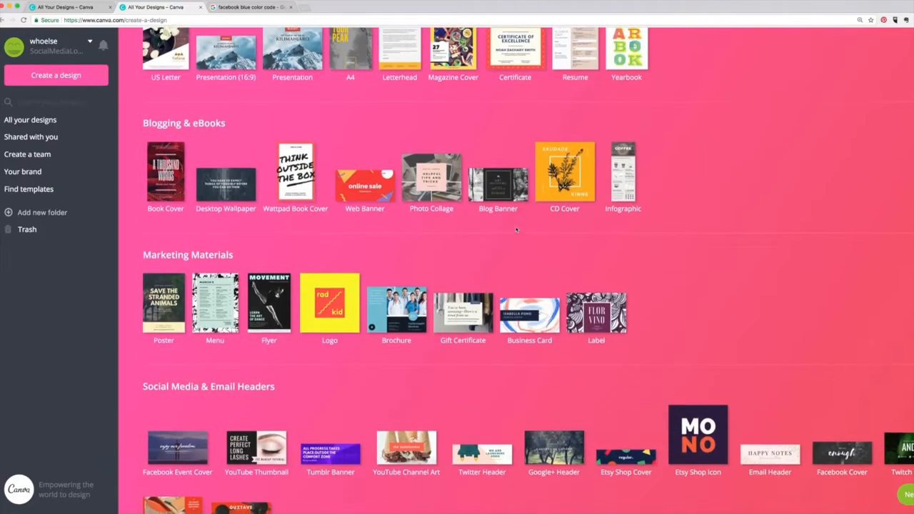
{"action": "scroll", "coordinate": [262, 435], "scroll_direction": "up", "scroll_amount": 17}
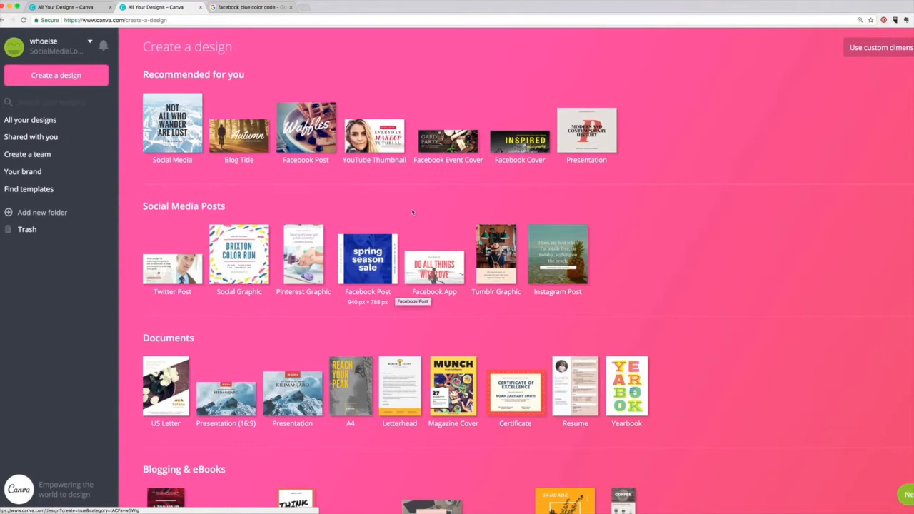
{"action": "left_click", "coordinate": [870, 50]}
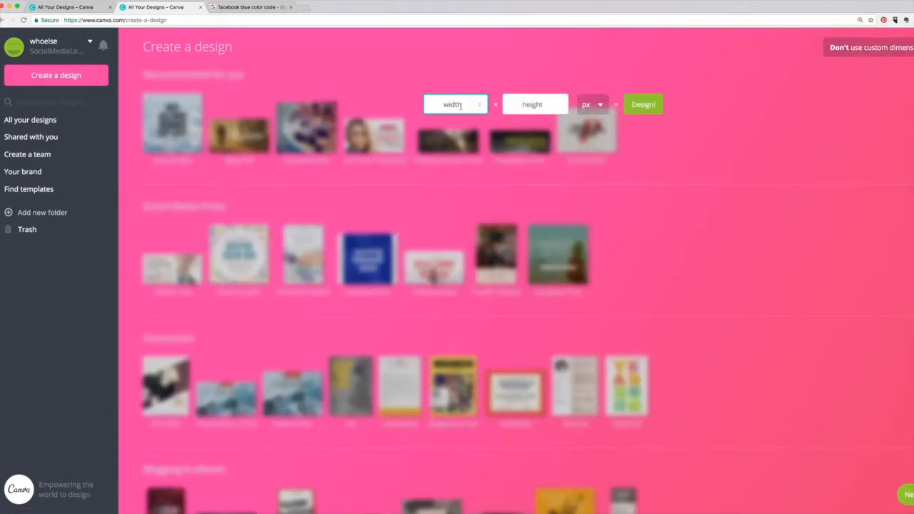
{"action": "type", "text": "40"}
{"action": "key", "text": "Escape"}
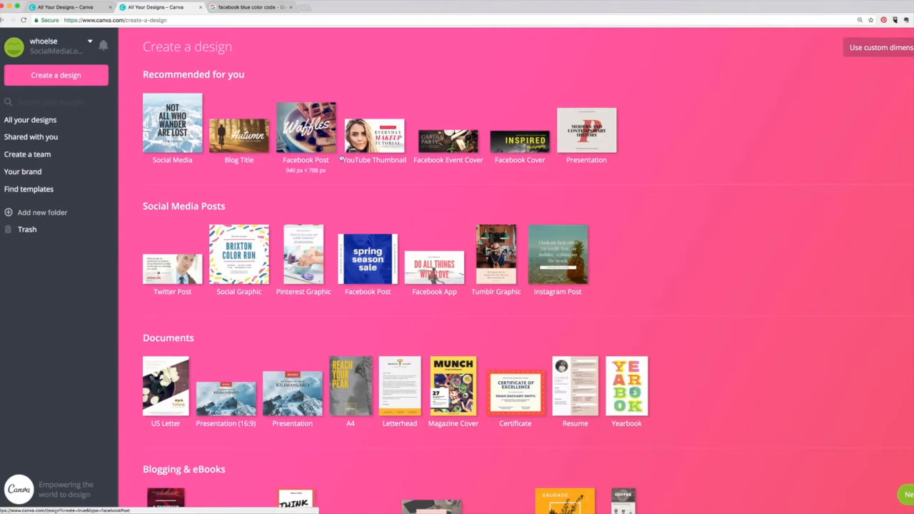
- Create a Facebook Post design and apply the "I love to bake!" layout with the cake photo
{"action": "left_click", "coordinate": [305, 139]}
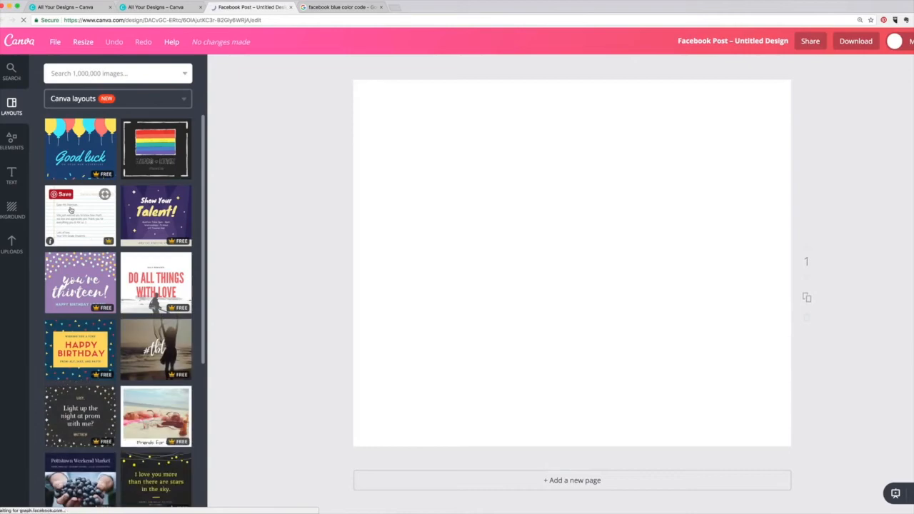
{"action": "scroll", "coordinate": [69, 208], "scroll_direction": "down", "scroll_amount": 5}
{"action": "scroll", "coordinate": [71, 210], "scroll_direction": "down", "scroll_amount": 15}
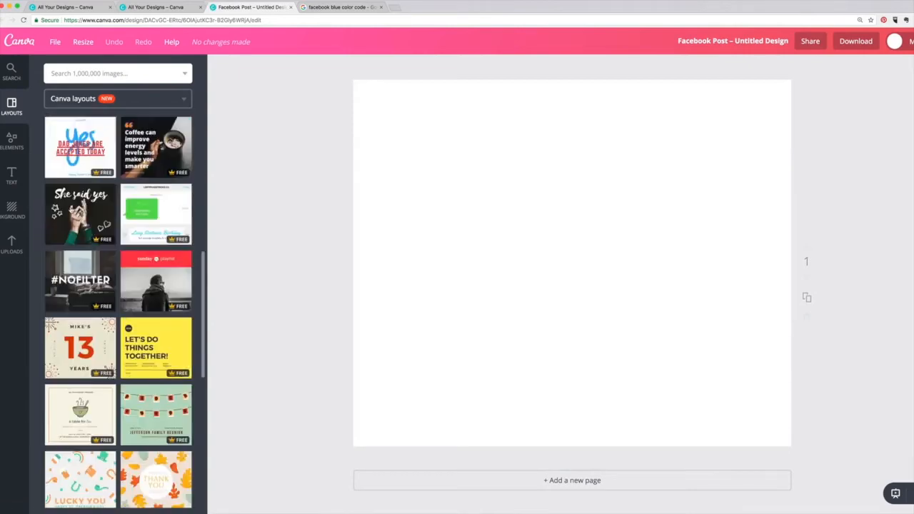
{"action": "scroll", "coordinate": [71, 211], "scroll_direction": "down", "scroll_amount": 20}
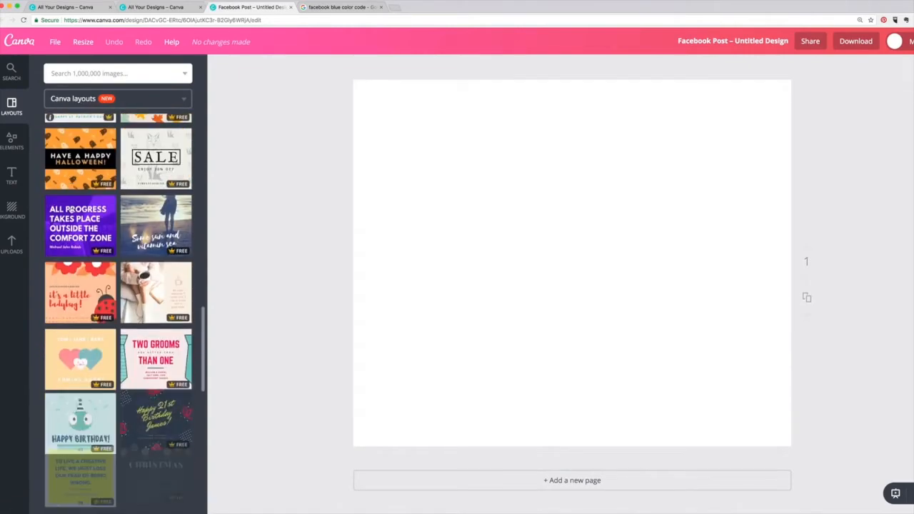
{"action": "scroll", "coordinate": [71, 211], "scroll_direction": "down", "scroll_amount": 6}
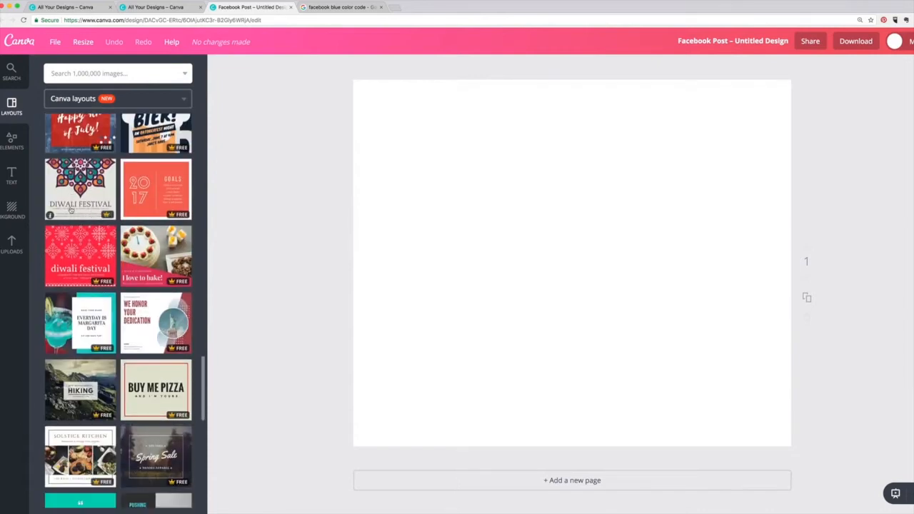
{"action": "left_click", "coordinate": [145, 251]}
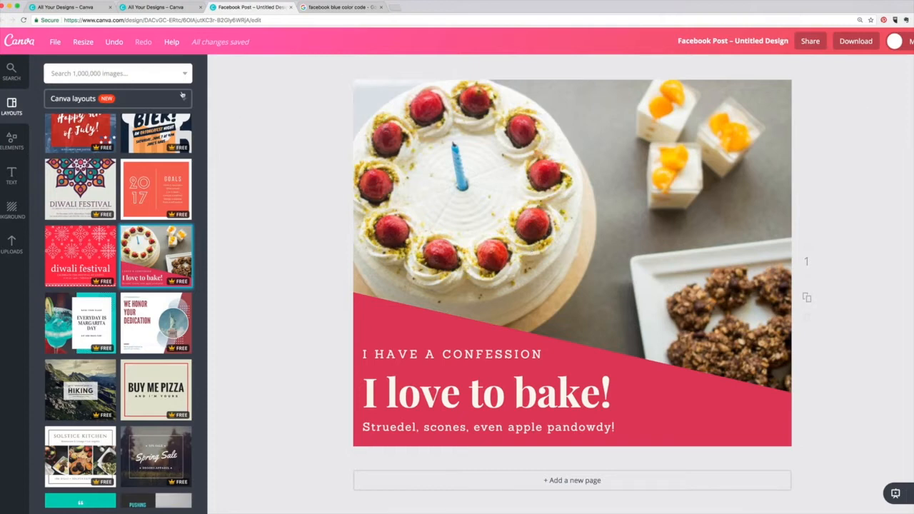
- Search the image library for "cat" and replace the layout's cake photo with the standing grey cat photo
{"action": "left_click", "coordinate": [91, 73]}
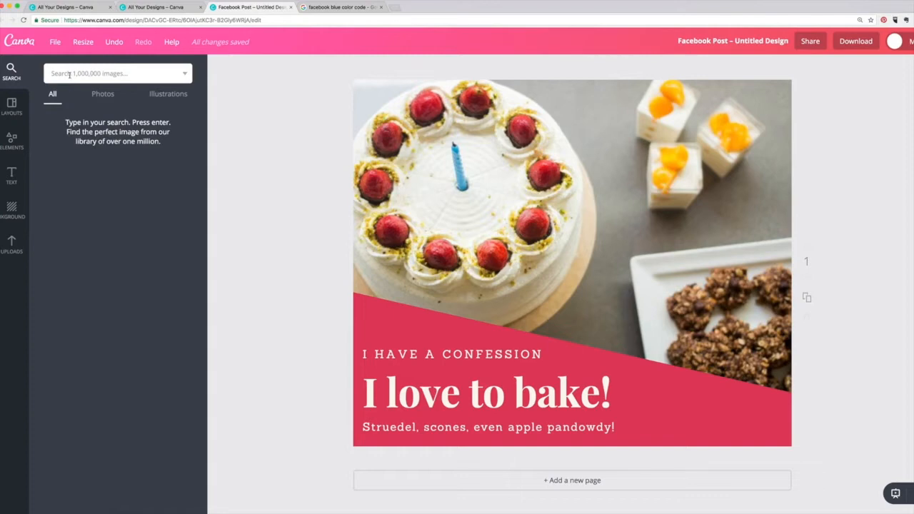
{"action": "type", "text": "cat"}
{"action": "key", "text": "Return"}
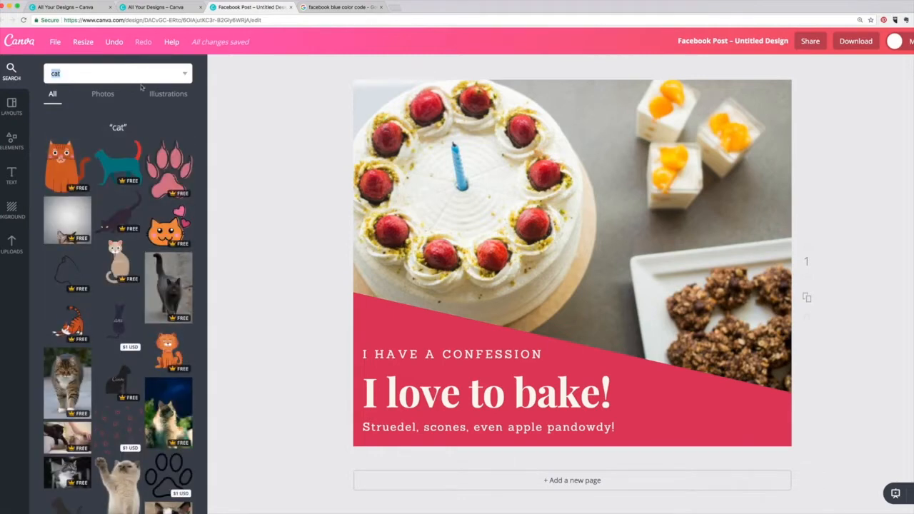
{"action": "left_click_drag", "start_coordinate": [170, 285], "coordinate": [386, 185]}
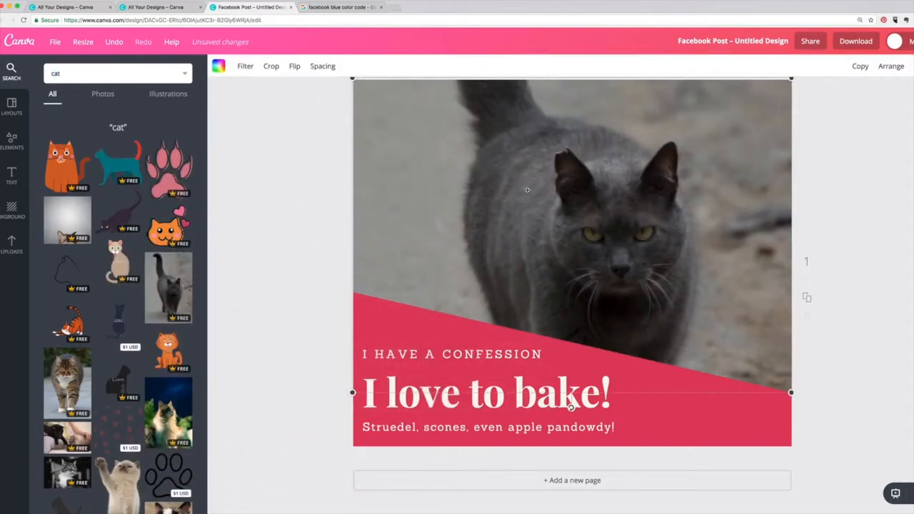
{"action": "scroll", "coordinate": [527, 190], "scroll_direction": "up", "scroll_amount": 1}
{"action": "scroll", "coordinate": [527, 190], "scroll_direction": "down", "scroll_amount": 1}
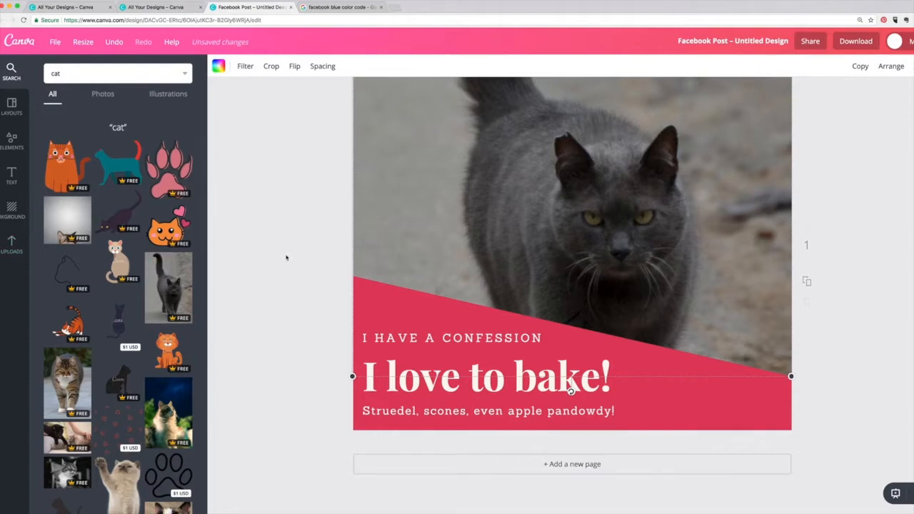
- Upload the wolf-wolves-snow JPEG from the Downloads folder to the image uploads
{"action": "left_click", "coordinate": [12, 250]}
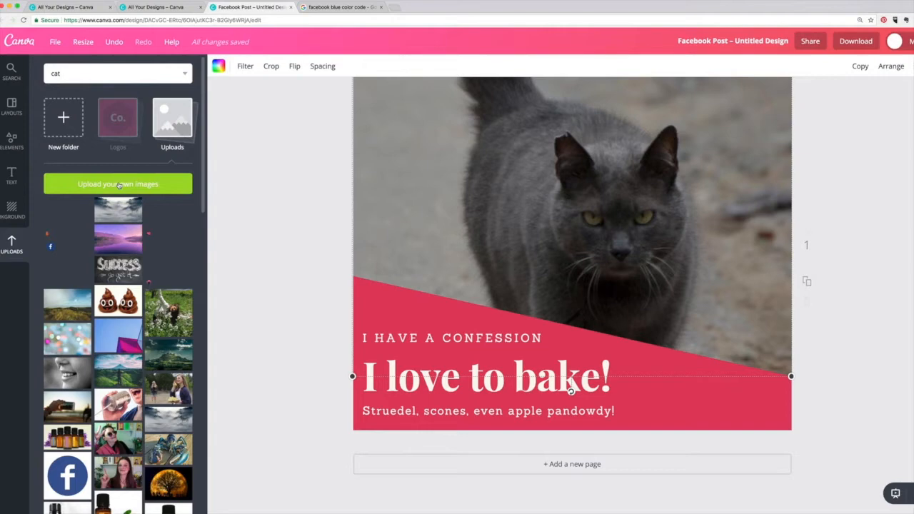
{"action": "left_click", "coordinate": [119, 185]}
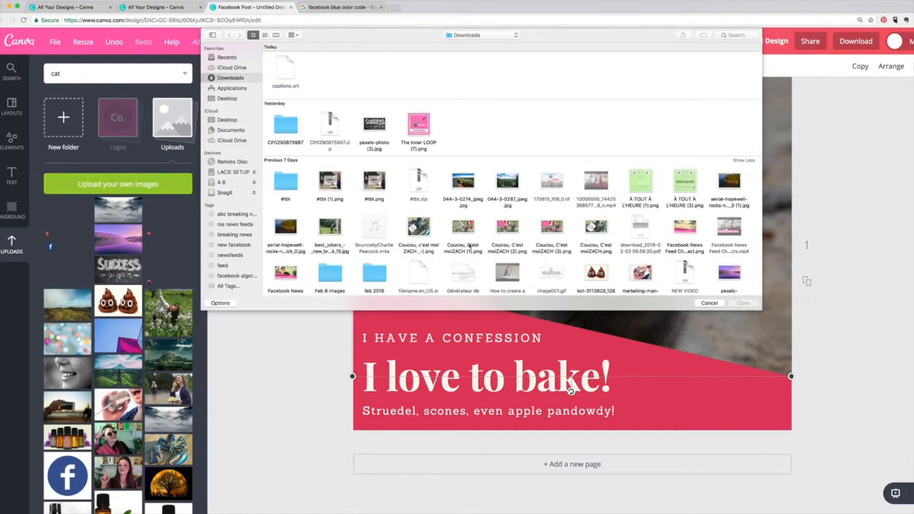
{"action": "scroll", "coordinate": [478, 248], "scroll_direction": "down", "scroll_amount": 10}
{"action": "scroll", "coordinate": [477, 248], "scroll_direction": "down", "scroll_amount": 2}
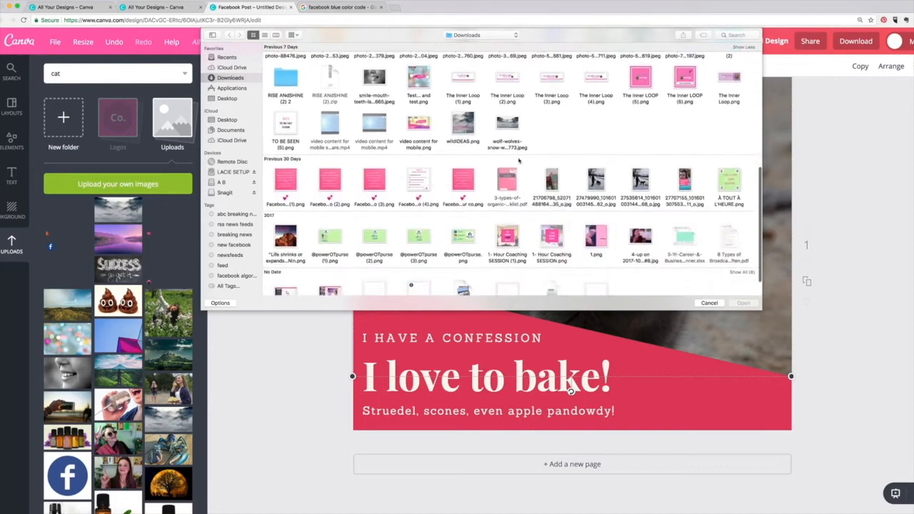
{"action": "left_click", "coordinate": [507, 128]}
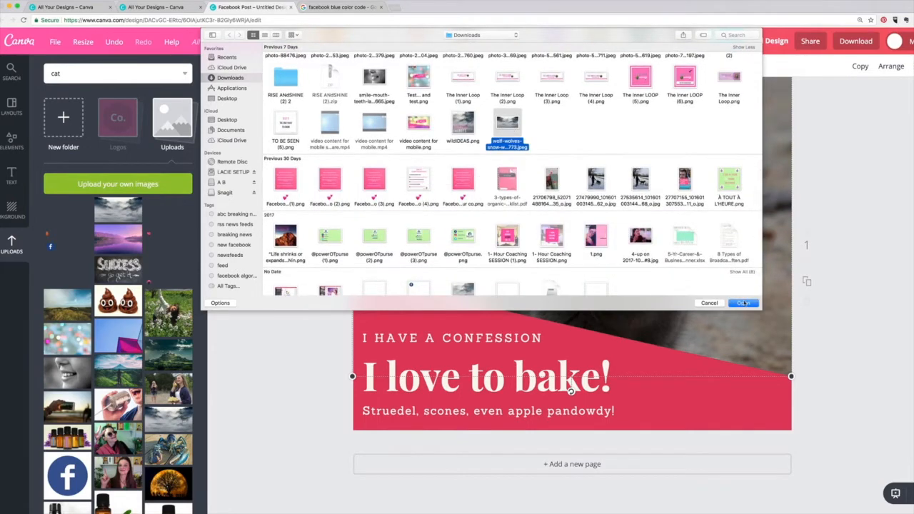
{"action": "left_click", "coordinate": [744, 303]}
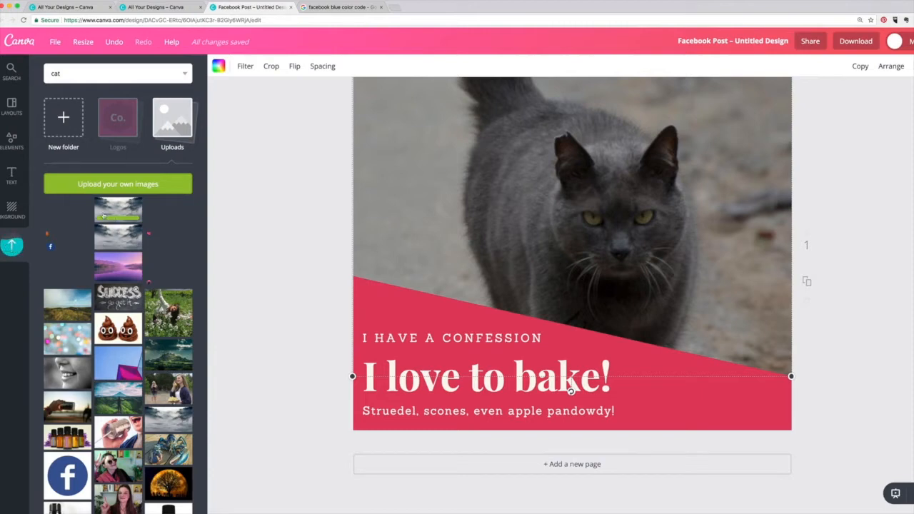
- Replace the design's photo with the uploaded wolf picture and shift its crop so both wolves are inside the frame
{"action": "left_click_drag", "start_coordinate": [113, 213], "coordinate": [672, 238]}
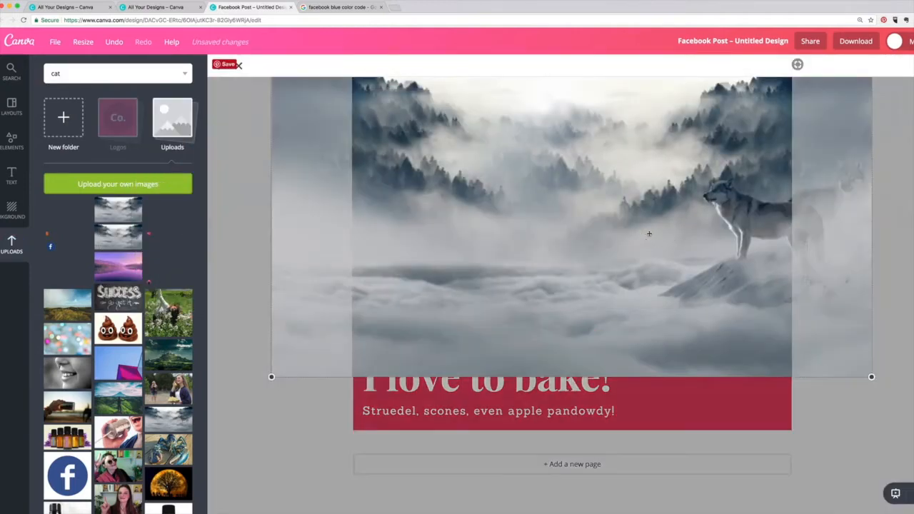
{"action": "double_click", "coordinate": [649, 234]}
{"action": "left_click_drag", "start_coordinate": [638, 228], "coordinate": [551, 229]}
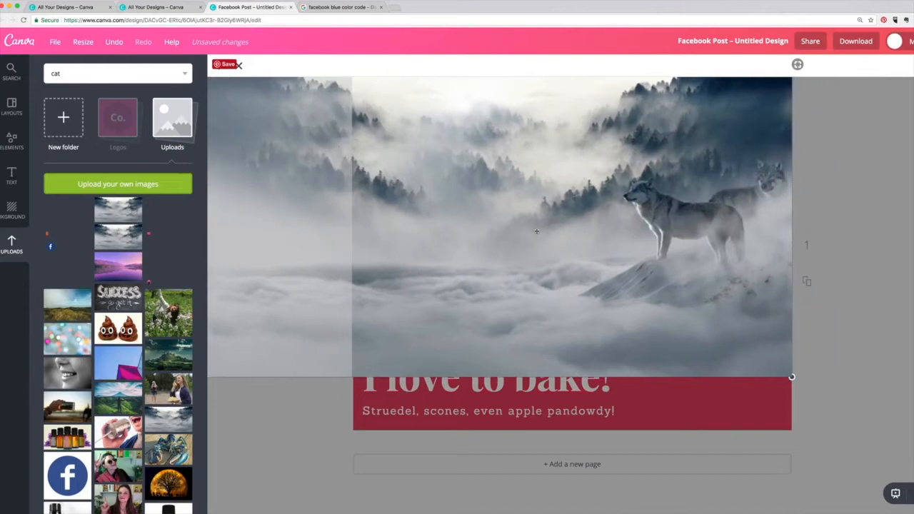
{"action": "left_click", "coordinate": [216, 65]}
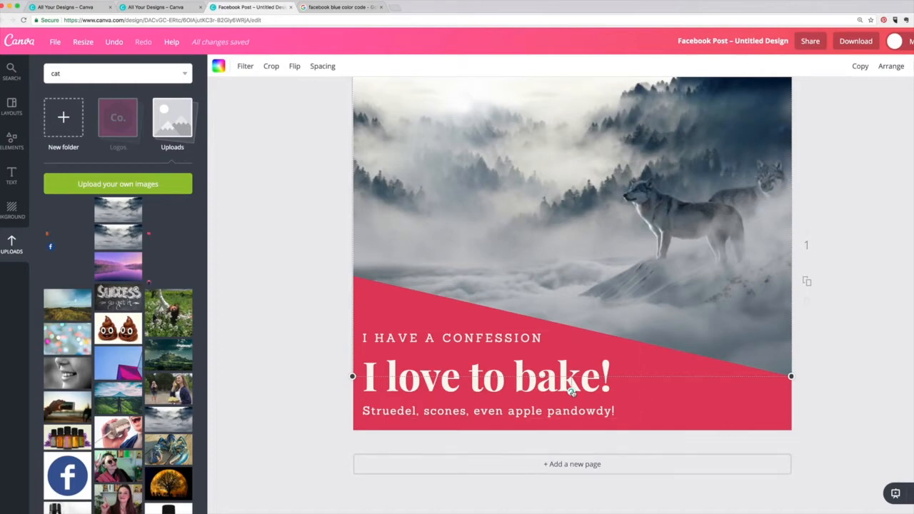
- Recolour the whole "I love to bake!" headline with the pink brand colour
{"action": "left_click", "coordinate": [468, 385]}
{"action": "left_click", "coordinate": [483, 376]}
{"action": "left_click_drag", "start_coordinate": [610, 376], "coordinate": [361, 376]}
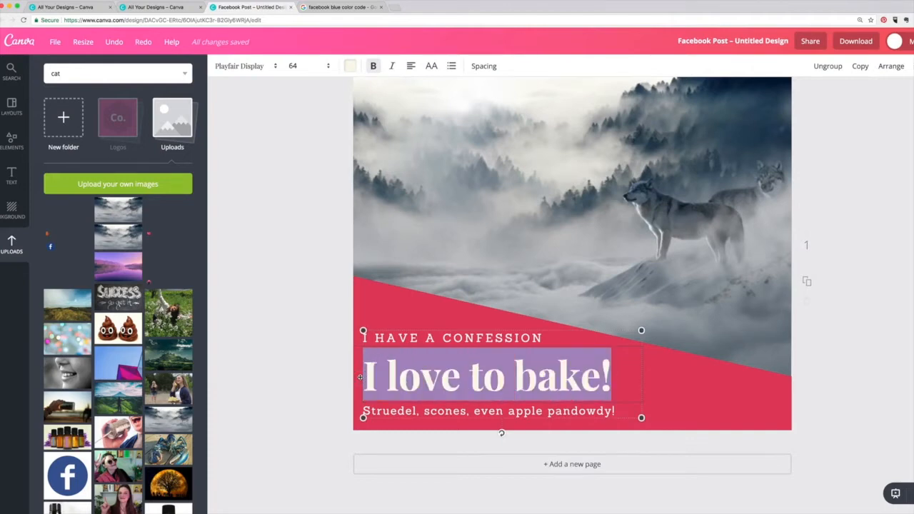
{"action": "left_click", "coordinate": [350, 66]}
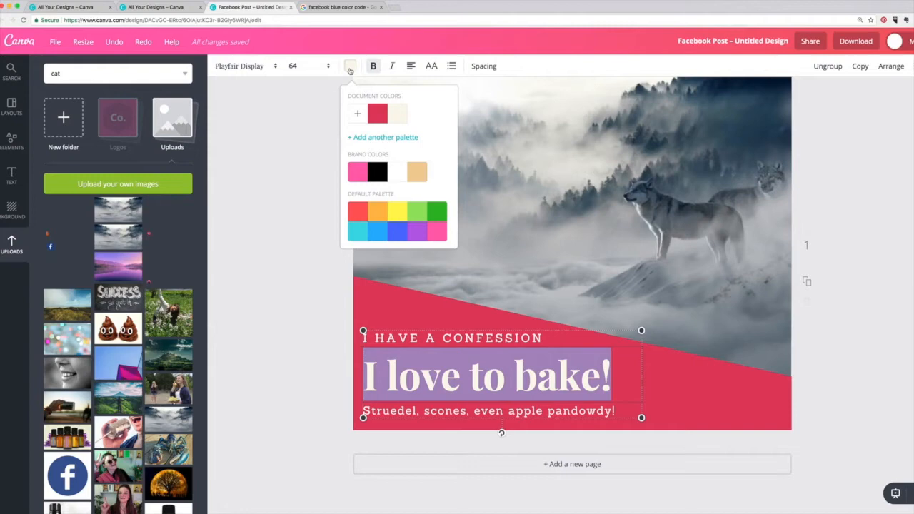
{"action": "left_click", "coordinate": [357, 173]}
{"action": "left_click", "coordinate": [663, 374]}
- Recolour the "I HAVE A CONFESSION" line with the black brand colour
{"action": "left_click", "coordinate": [545, 339]}
{"action": "left_click_drag", "start_coordinate": [545, 338], "coordinate": [351, 336]}
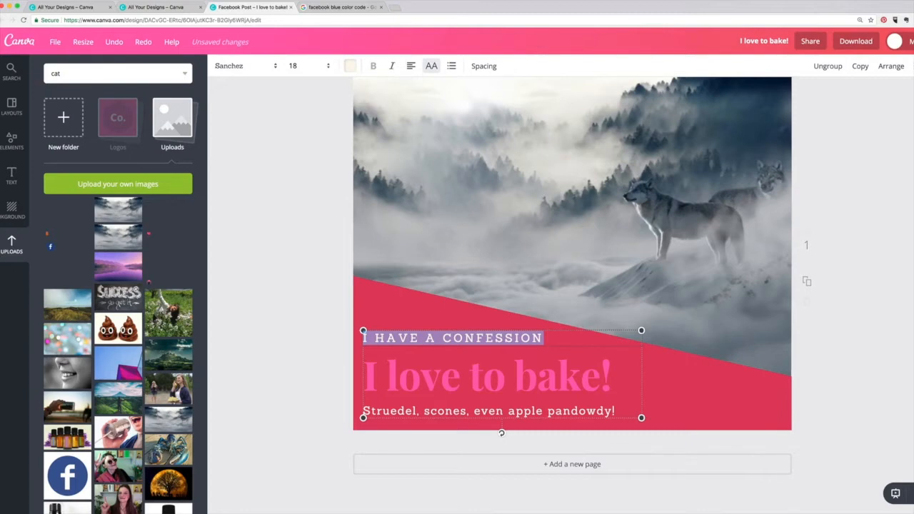
{"action": "left_click", "coordinate": [351, 67]}
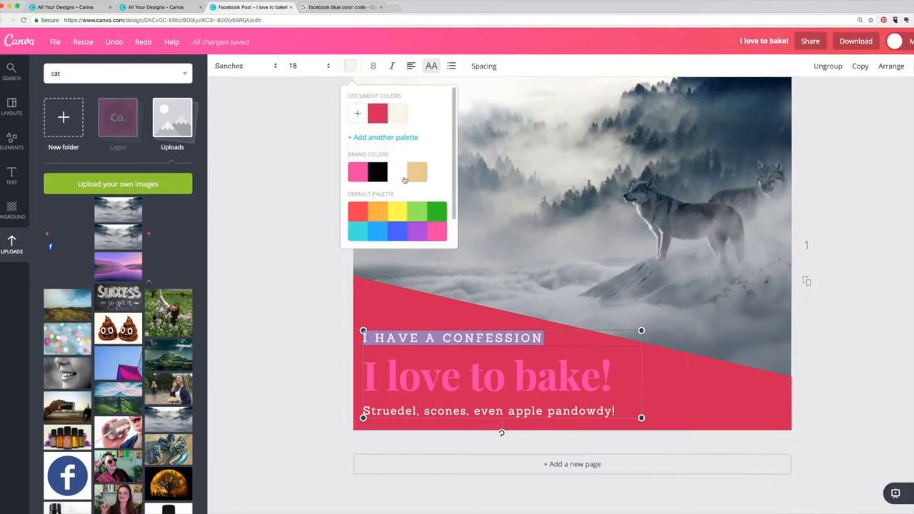
{"action": "left_click", "coordinate": [377, 173]}
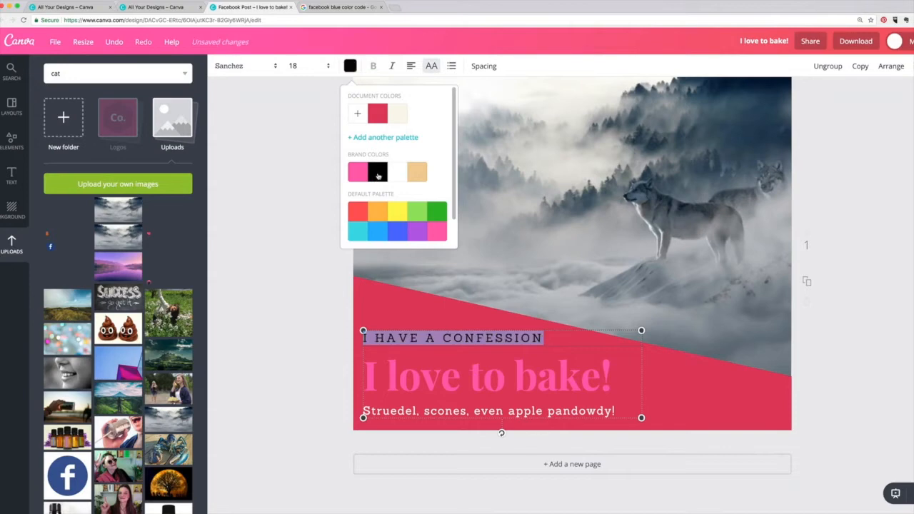
{"action": "left_click", "coordinate": [570, 351]}
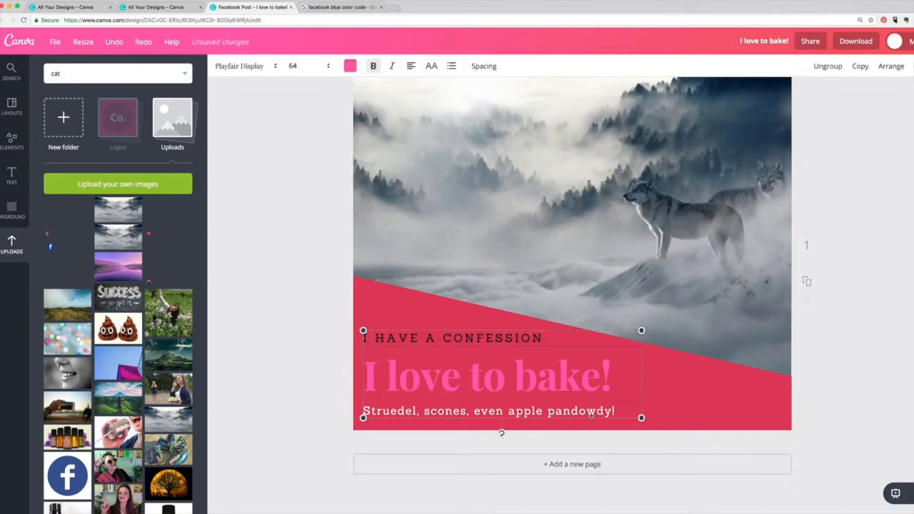
- Select the word "pandowdy!" in the bottom text line, copy the hex code #3b5998 from the Google results, and return to the Canva design
{"action": "left_click", "coordinate": [616, 410]}
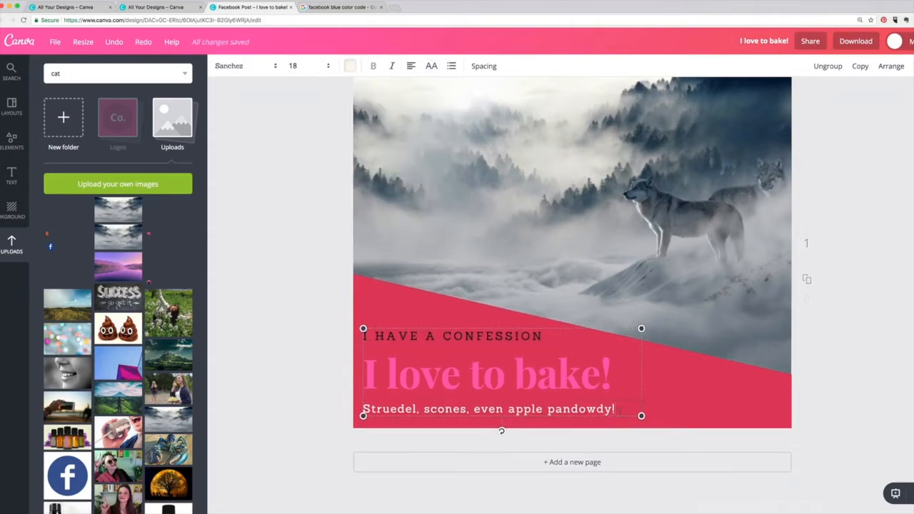
{"action": "left_click_drag", "start_coordinate": [616, 409], "coordinate": [549, 410]}
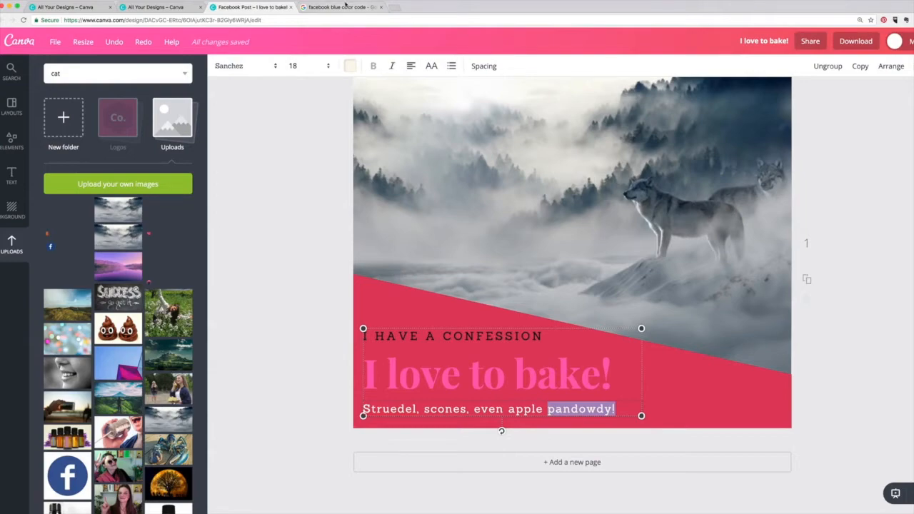
{"action": "left_click", "coordinate": [339, 7]}
{"action": "left_click", "coordinate": [175, 21]}
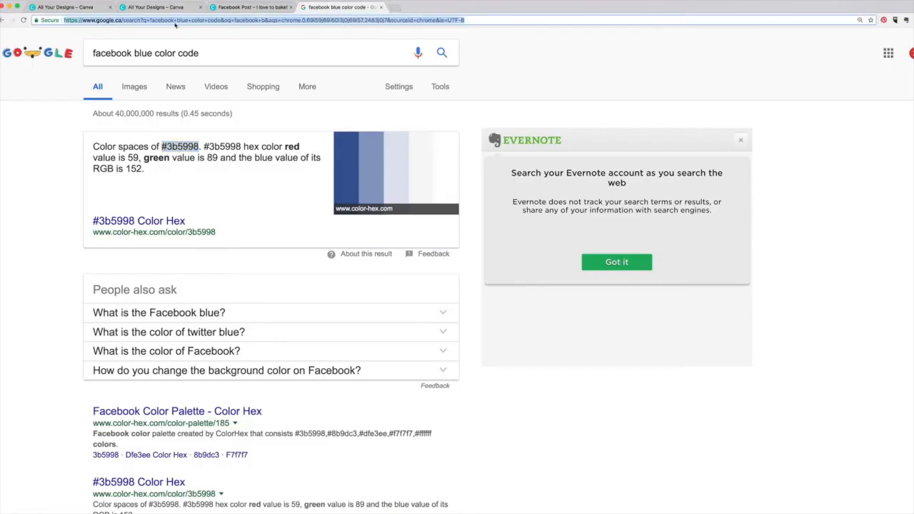
{"action": "left_click", "coordinate": [96, 53]}
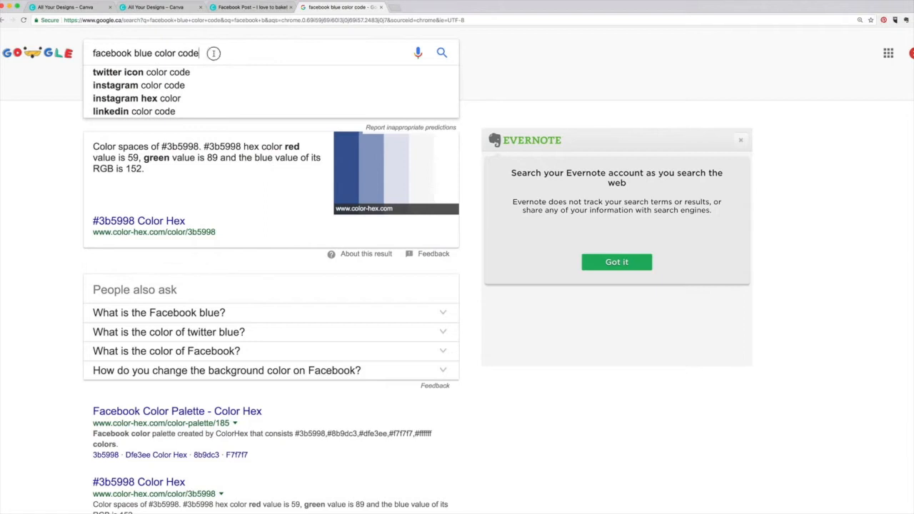
{"action": "left_click_drag", "start_coordinate": [200, 146], "coordinate": [163, 146]}
{"action": "key", "text": "super+c"}
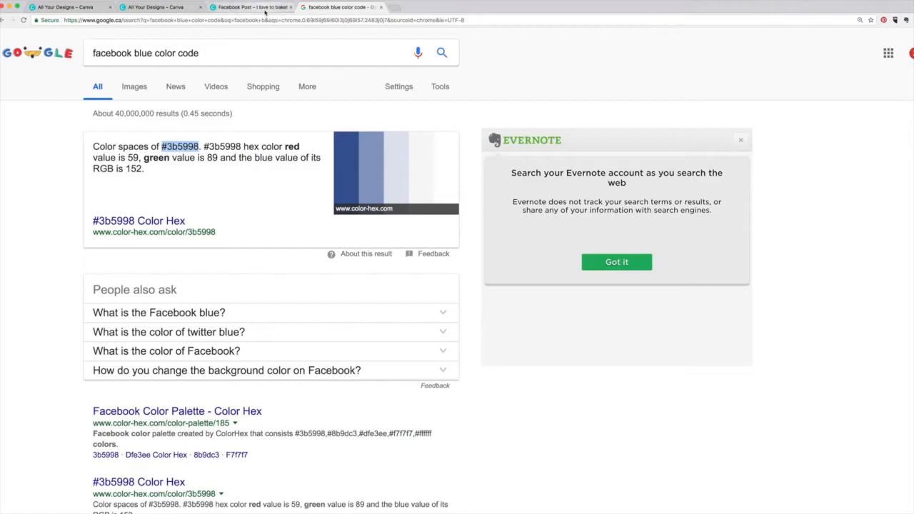
{"action": "left_click", "coordinate": [266, 8]}
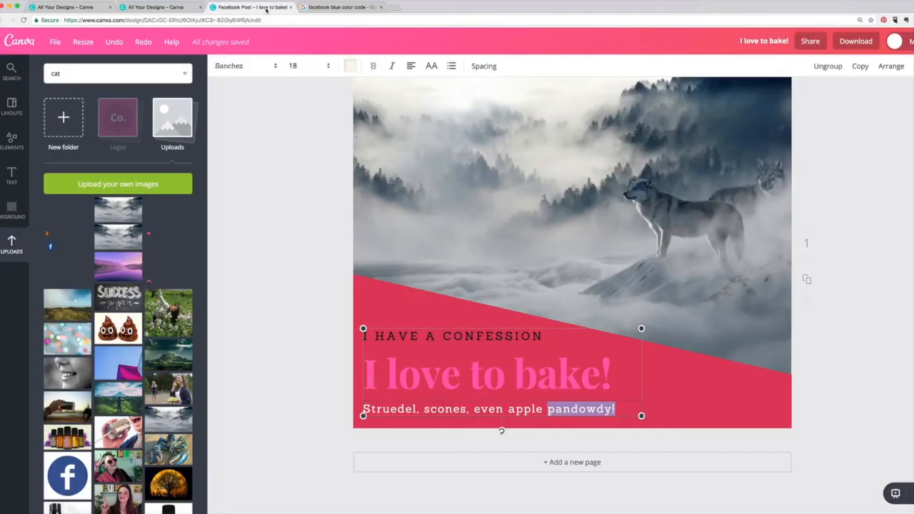
- Recolour the bottom text line with the copied hex code 3b5998
{"action": "left_click", "coordinate": [350, 66]}
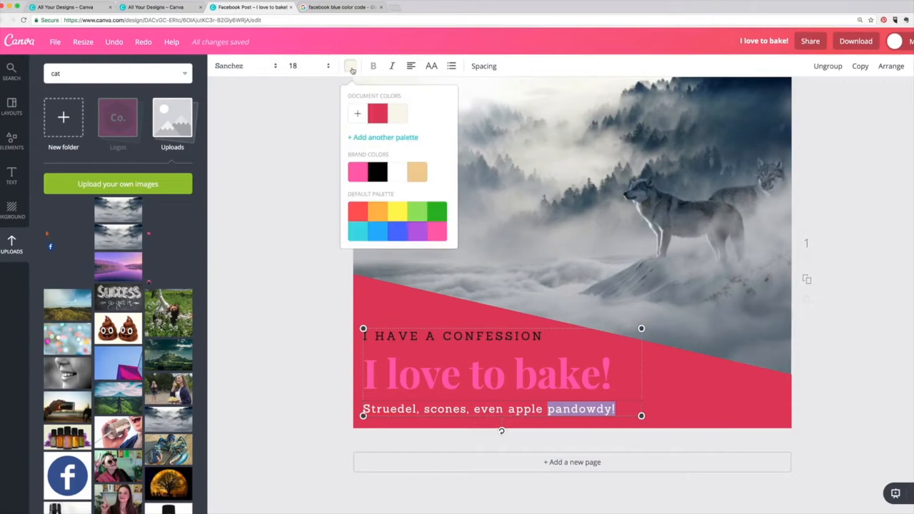
{"action": "left_click", "coordinate": [358, 115]}
{"action": "double_click", "coordinate": [429, 247]}
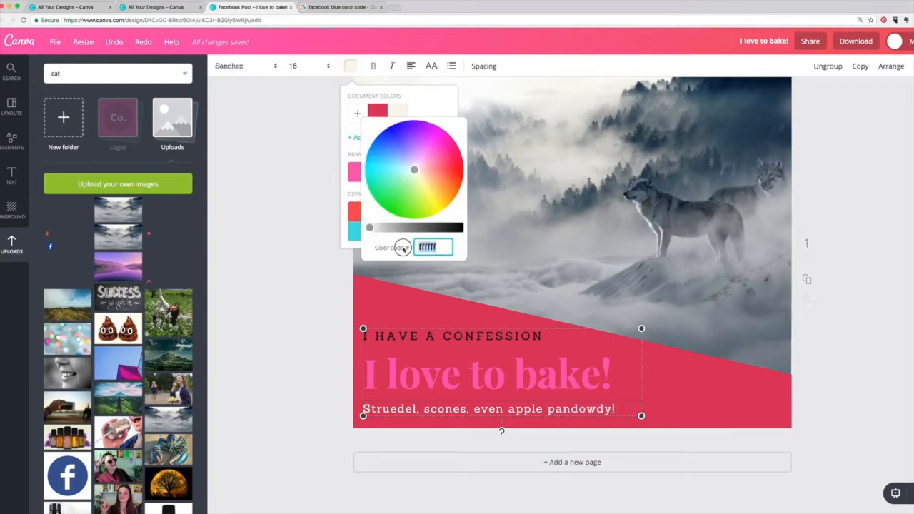
{"action": "key", "text": "super+v"}
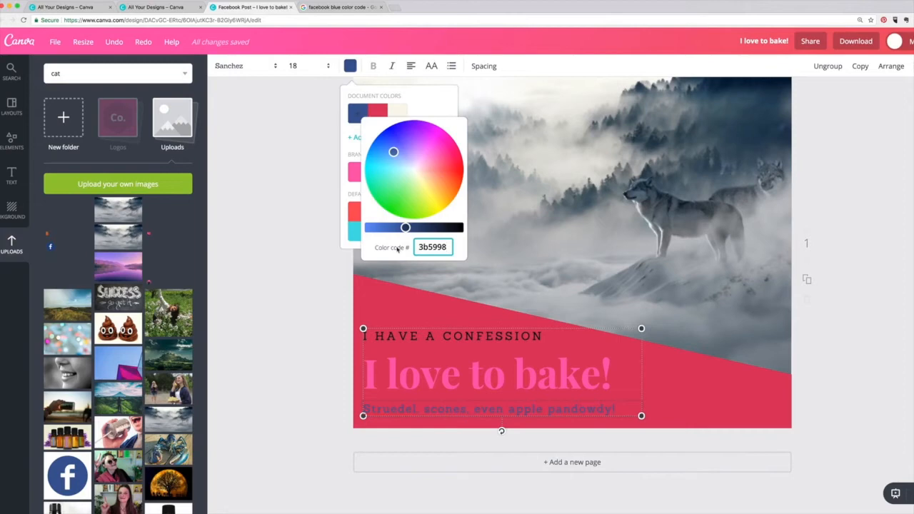
{"action": "key", "text": "Return"}
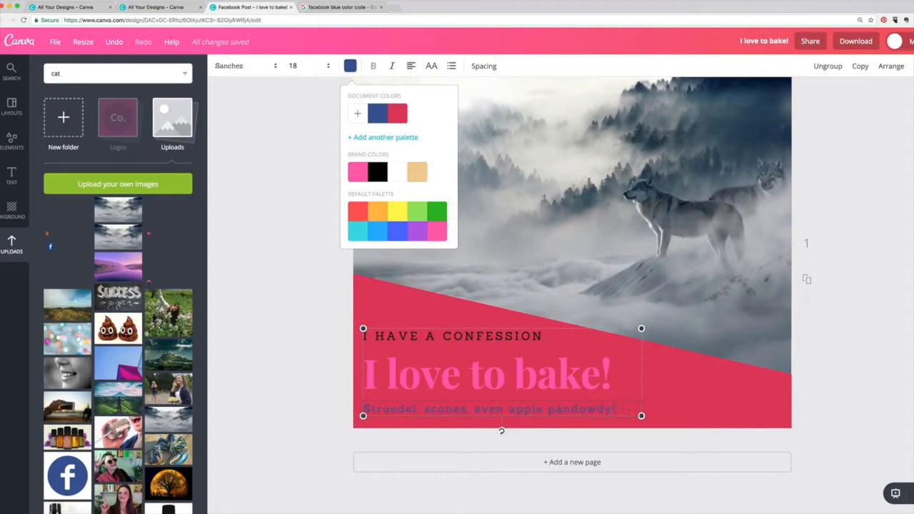
- Choose a custom green, 219844, from the colour wheel for the bottom text line
{"action": "left_click", "coordinate": [358, 114]}
{"action": "left_click_drag", "start_coordinate": [414, 182], "coordinate": [388, 193]}
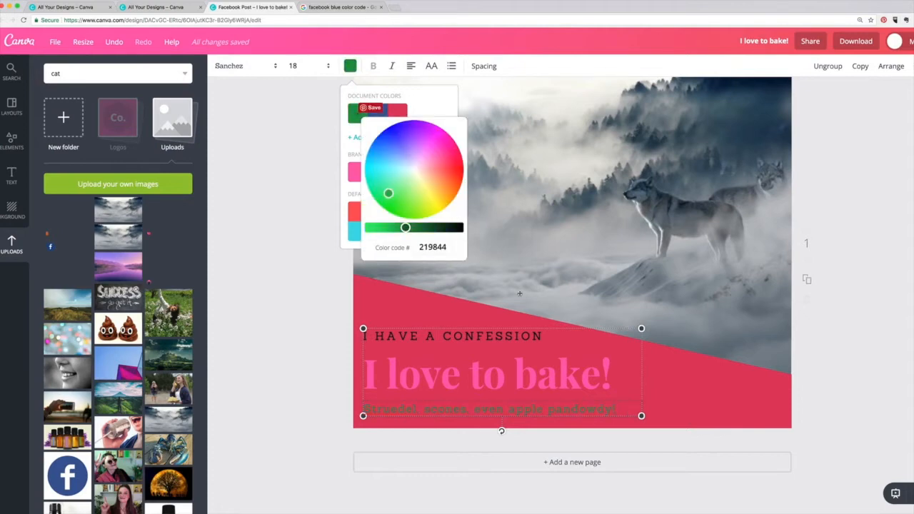
{"action": "key", "text": "Escape"}
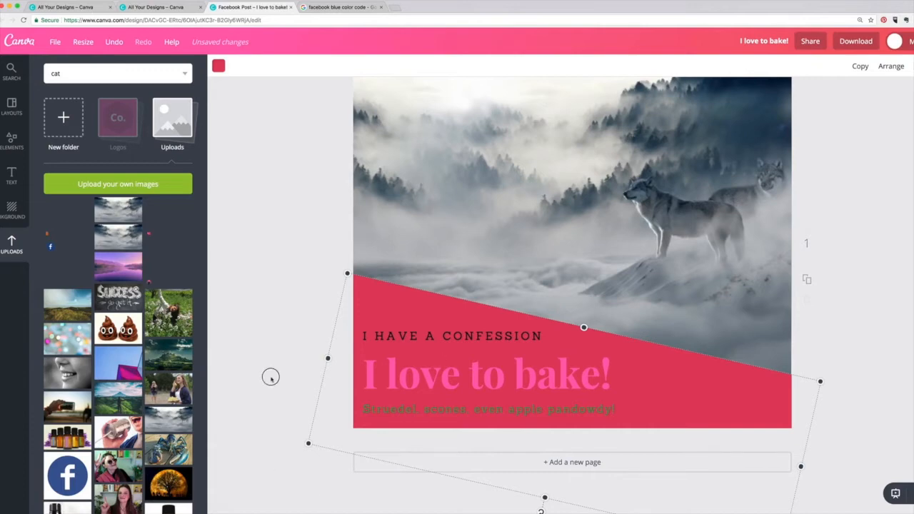
- Add a second page and place the uploaded wolf picture in its upper-left corner
{"action": "left_click", "coordinate": [581, 464]}
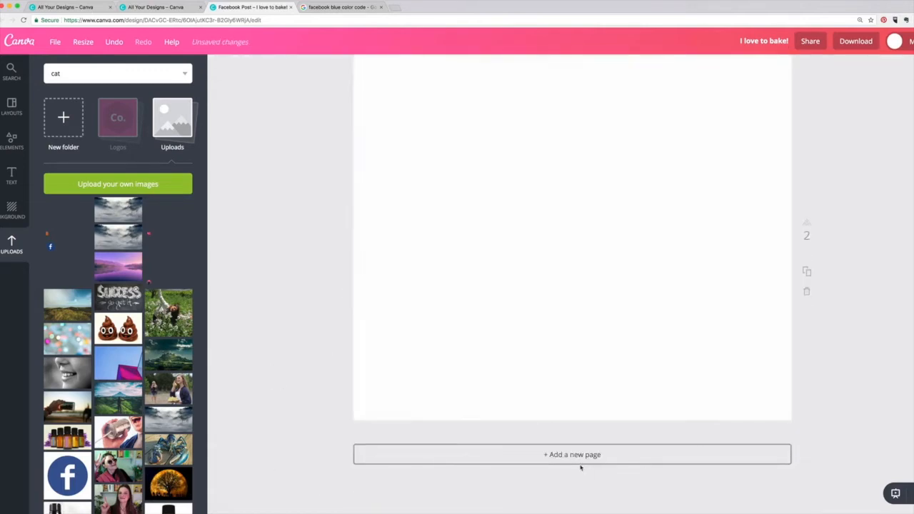
{"action": "left_click_drag", "start_coordinate": [118, 210], "coordinate": [631, 170]}
{"action": "scroll", "coordinate": [512, 248], "scroll_direction": "up", "scroll_amount": 2}
{"action": "left_click_drag", "start_coordinate": [363, 241], "coordinate": [251, 65]}
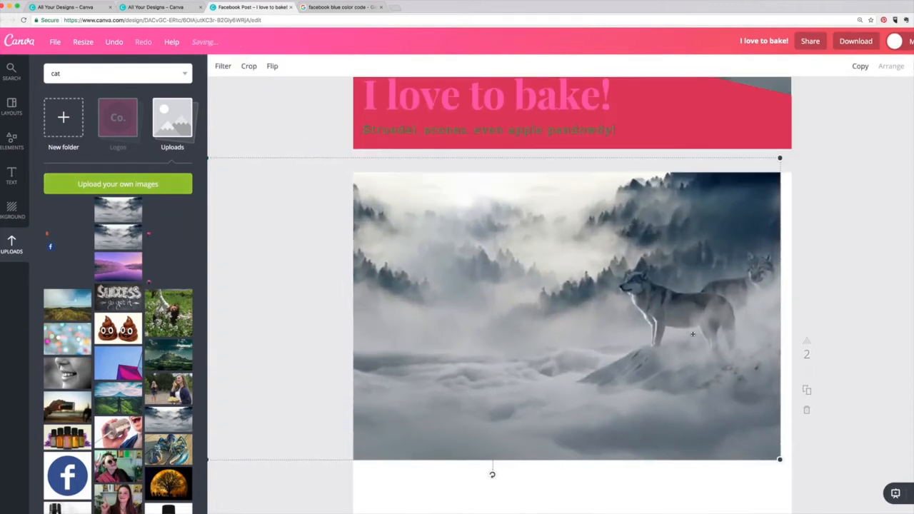
- Enlarge the wolf picture to cover the whole second page and shift it so both wolves are in frame
{"action": "scroll", "coordinate": [692, 334], "scroll_direction": "down", "scroll_amount": 2}
{"action": "left_click_drag", "start_coordinate": [779, 405], "coordinate": [912, 489]}
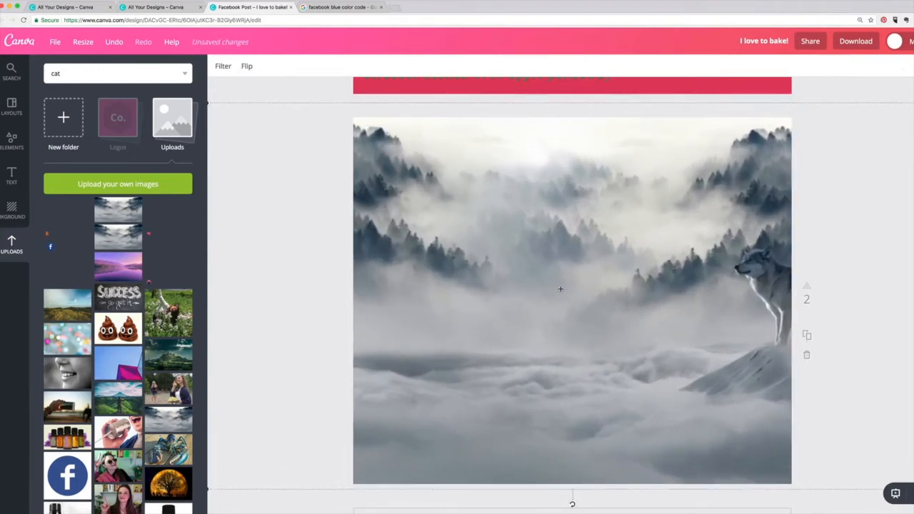
{"action": "left_click_drag", "start_coordinate": [595, 279], "coordinate": [457, 218]}
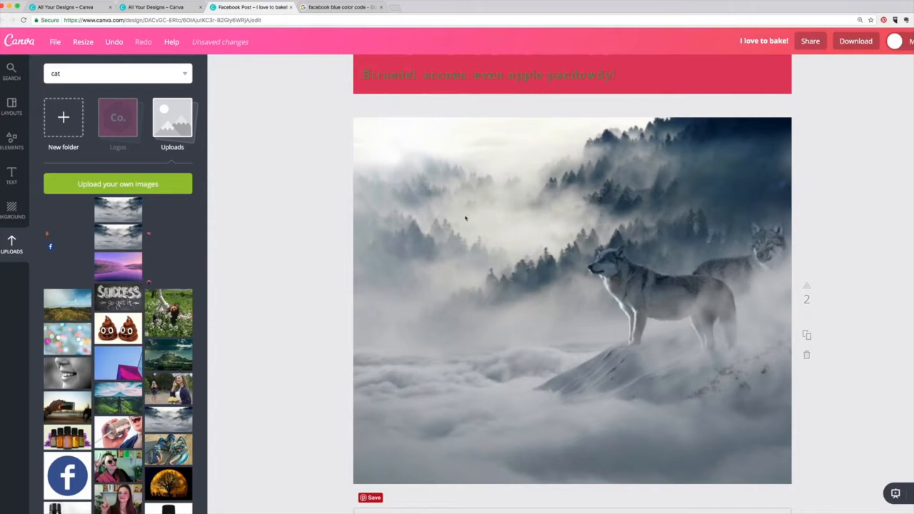
- Add a heading reading "SMILE" to the second page and set its font size to 120
{"action": "left_click", "coordinate": [11, 177]}
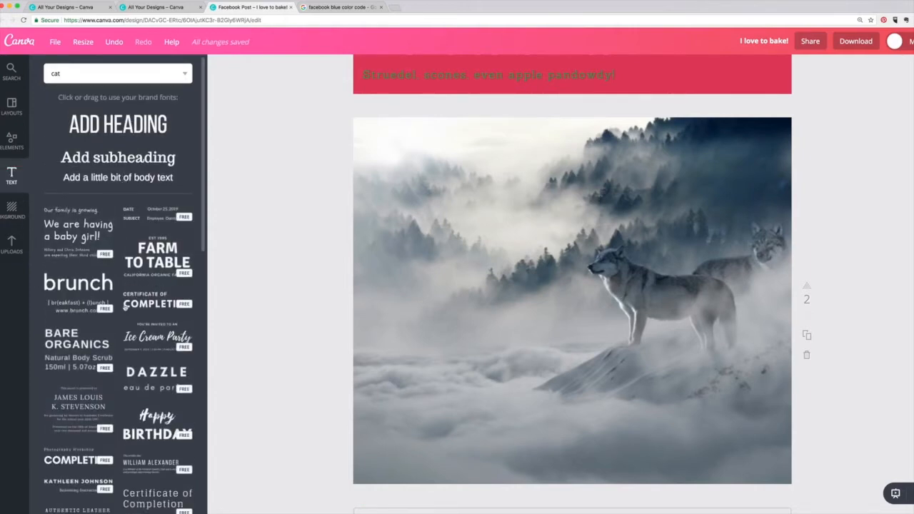
{"action": "scroll", "coordinate": [125, 307], "scroll_direction": "down", "scroll_amount": 6}
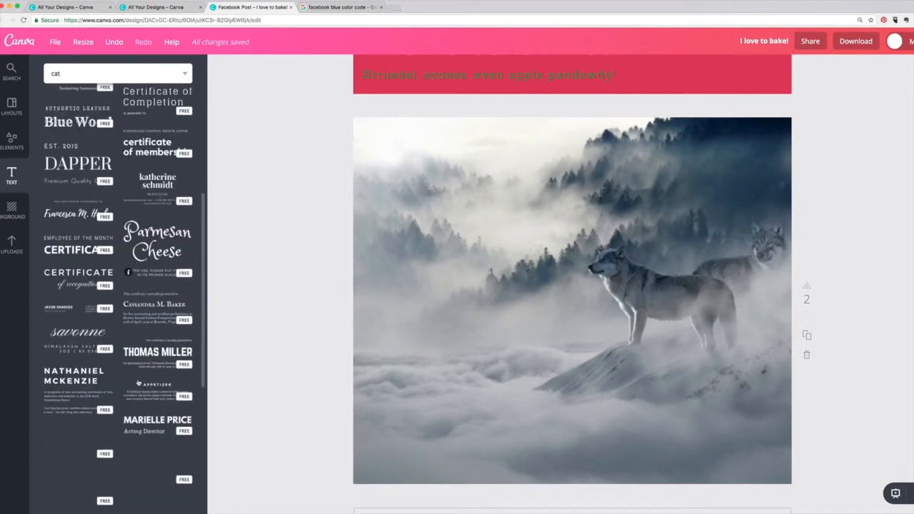
{"action": "scroll", "coordinate": [138, 383], "scroll_direction": "up", "scroll_amount": 10}
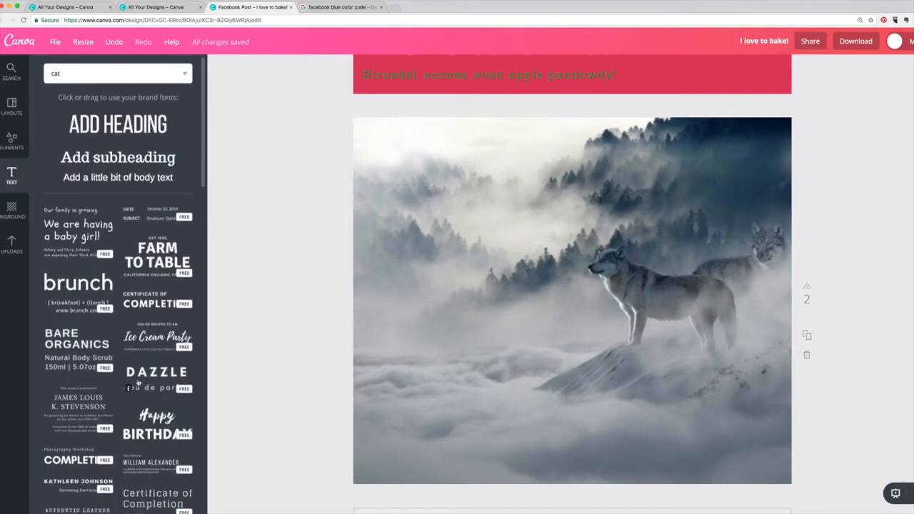
{"action": "left_click", "coordinate": [136, 128]}
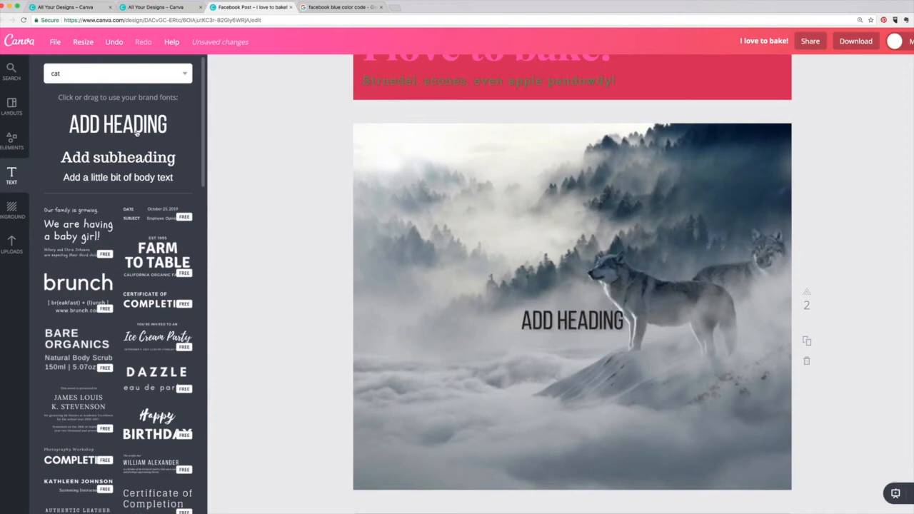
{"action": "type", "text": "SMILE"}
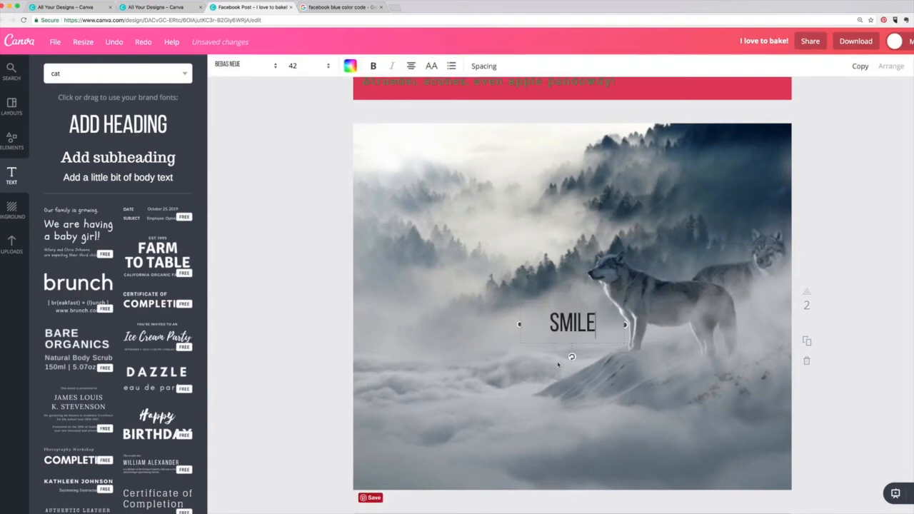
{"action": "left_click", "coordinate": [319, 66]}
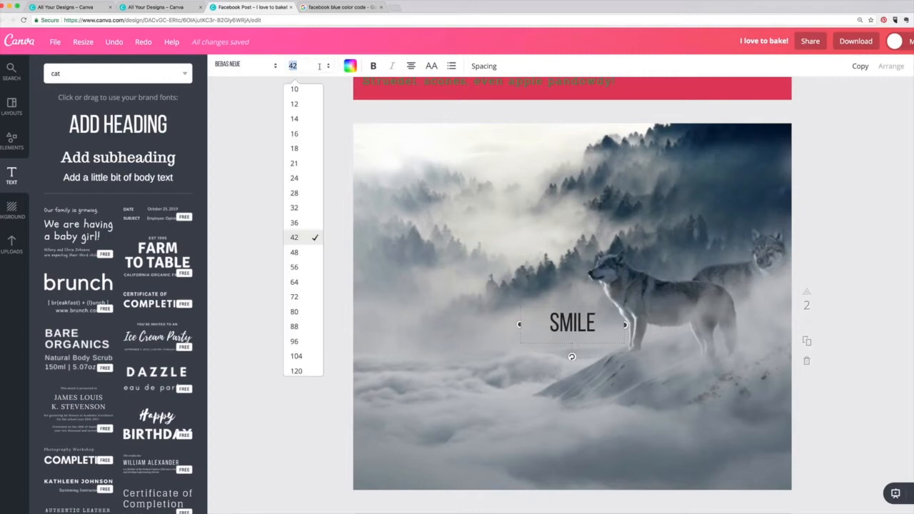
{"action": "left_click", "coordinate": [296, 370]}
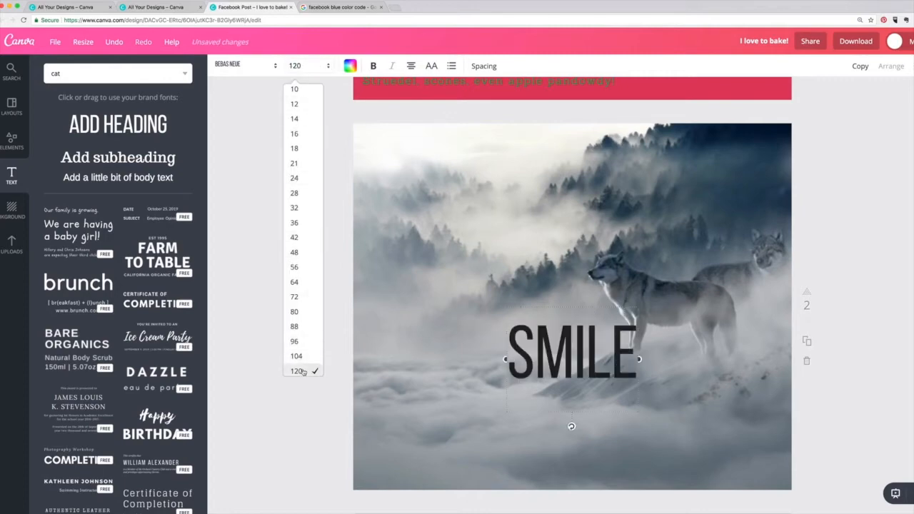
- Change the "SMILE" heading's font to Playfair Display and widen its text box so the word fits on one line
{"action": "left_click_drag", "start_coordinate": [535, 359], "coordinate": [638, 360]}
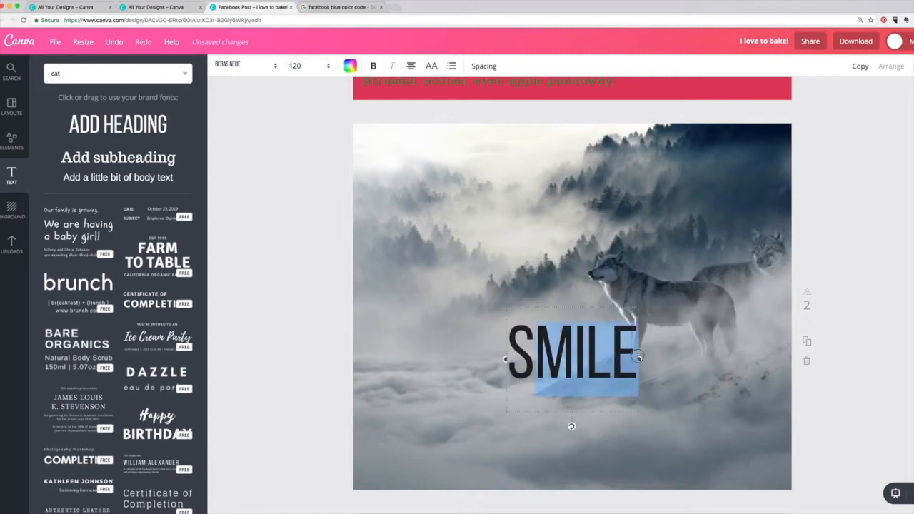
{"action": "left_click_drag", "start_coordinate": [515, 360], "coordinate": [507, 359]}
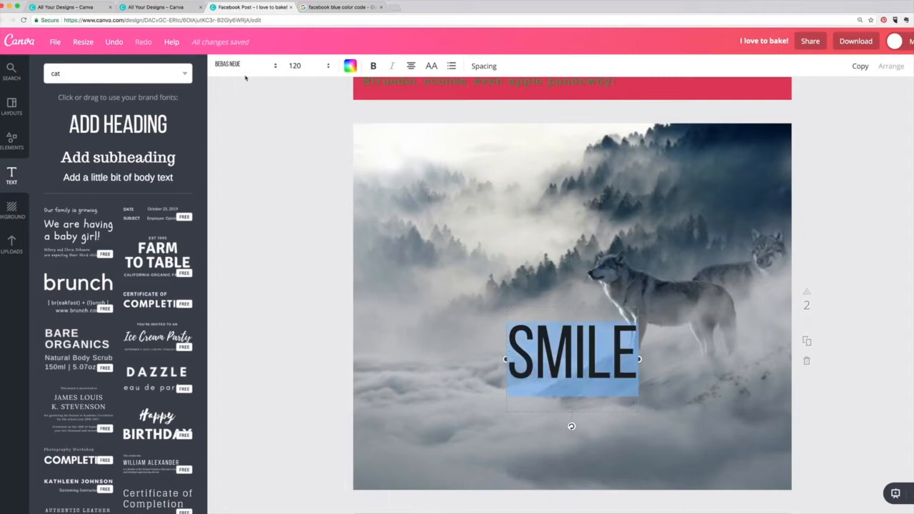
{"action": "left_click", "coordinate": [270, 68]}
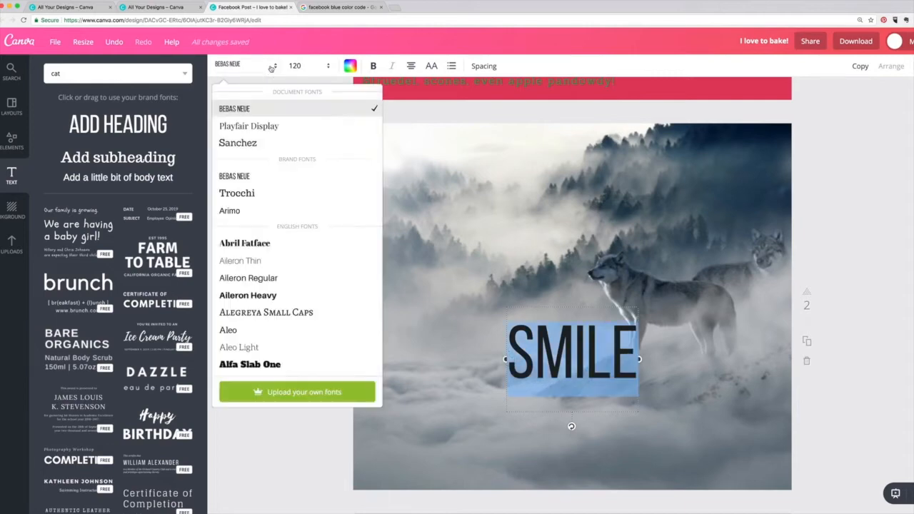
{"action": "left_click", "coordinate": [279, 127]}
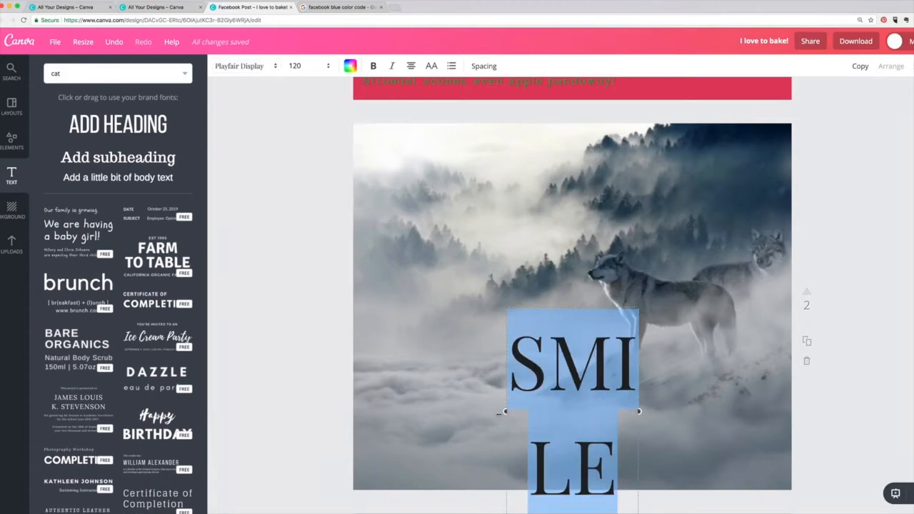
{"action": "left_click_drag", "start_coordinate": [474, 410], "coordinate": [390, 410]}
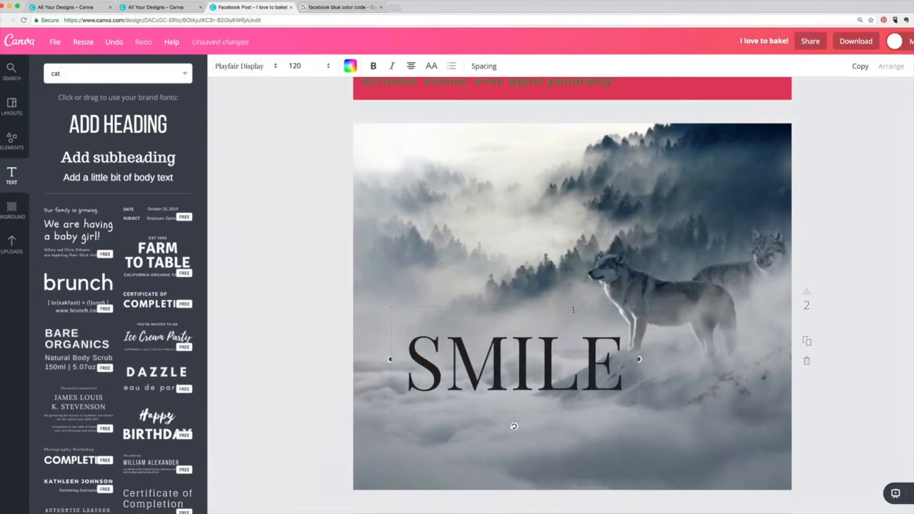
- Move the "SMILE" heading to the upper-left part of the picture and recolour it with the pink brand colour
{"action": "left_click_drag", "start_coordinate": [573, 285], "coordinate": [555, 150]}
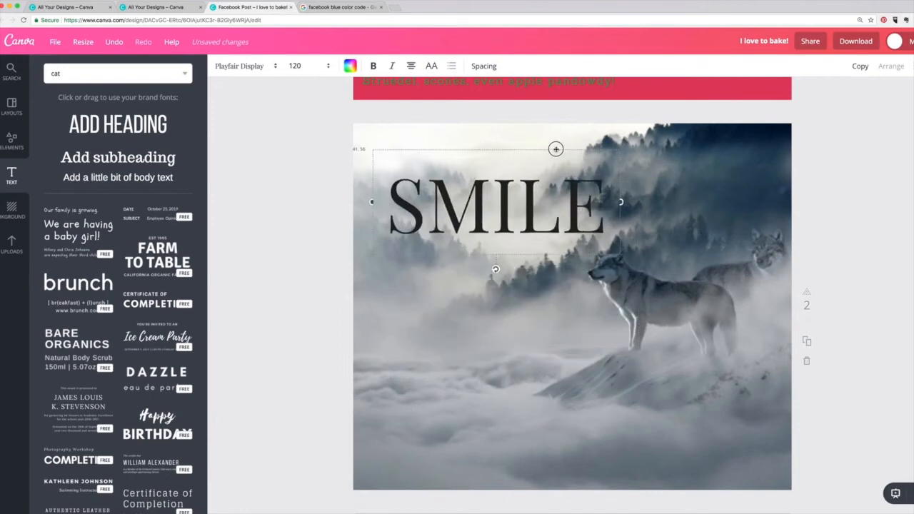
{"action": "left_click_drag", "start_coordinate": [609, 207], "coordinate": [361, 89]}
{"action": "left_click", "coordinate": [350, 65]}
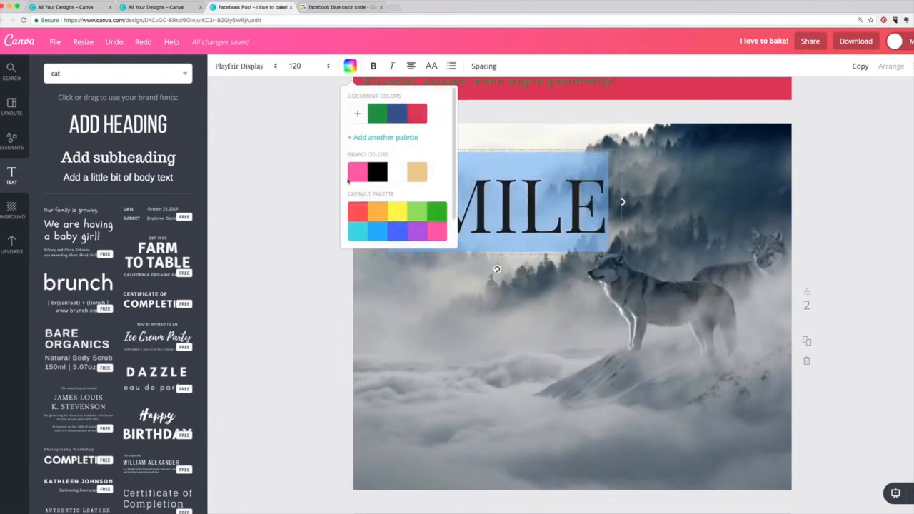
{"action": "left_click", "coordinate": [355, 174]}
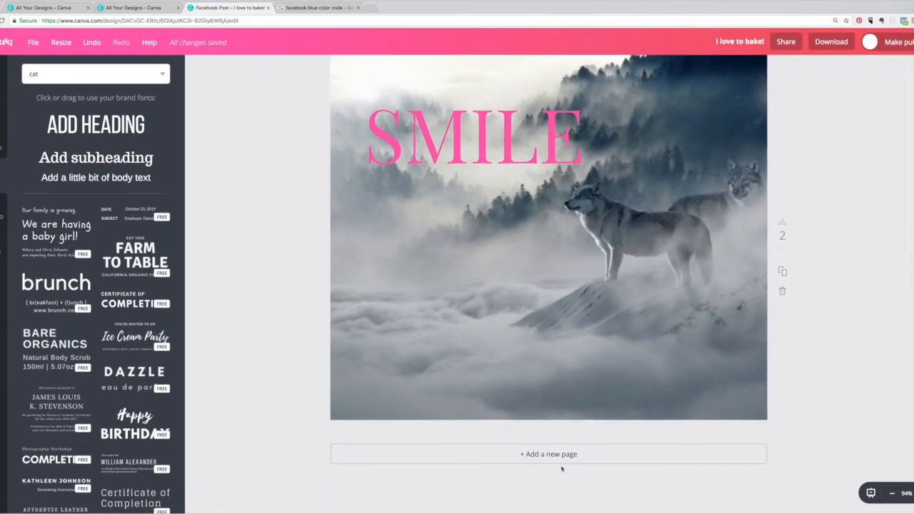
- Add a third page and delete the wolf picture from it to leave it blank
{"action": "left_click", "coordinate": [582, 492]}
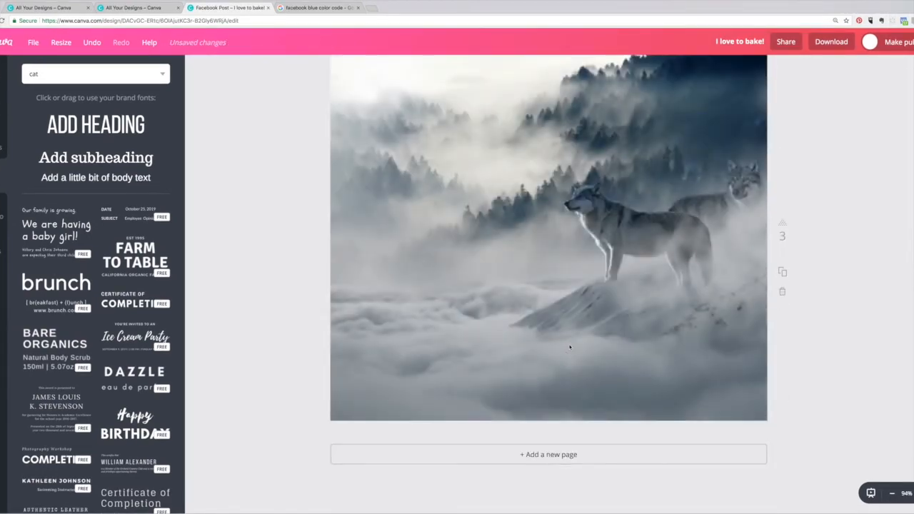
{"action": "left_click", "coordinate": [567, 347]}
{"action": "key", "text": "Delete"}
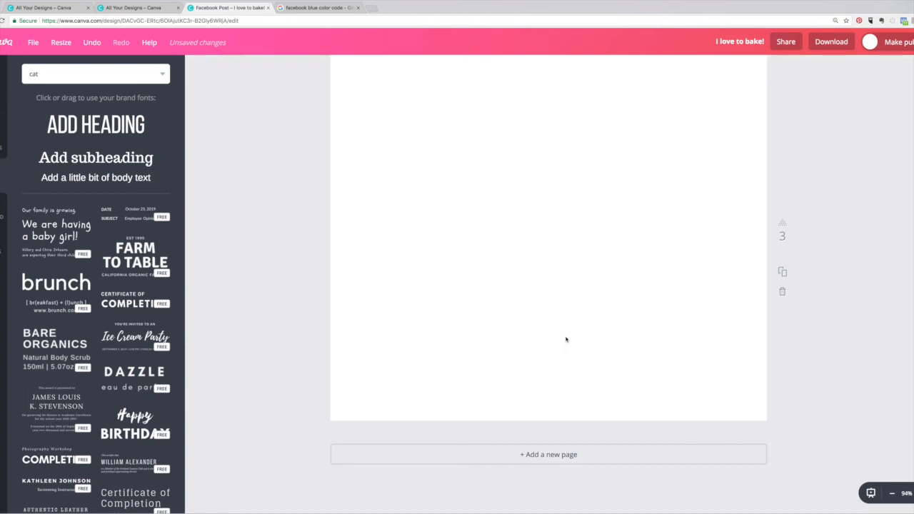
- Place the orange sitting cat illustration from the "cat" search on page 3 as a tiny logo in its lower-left corner
{"action": "scroll", "coordinate": [556, 289], "scroll_direction": "up", "scroll_amount": 2}
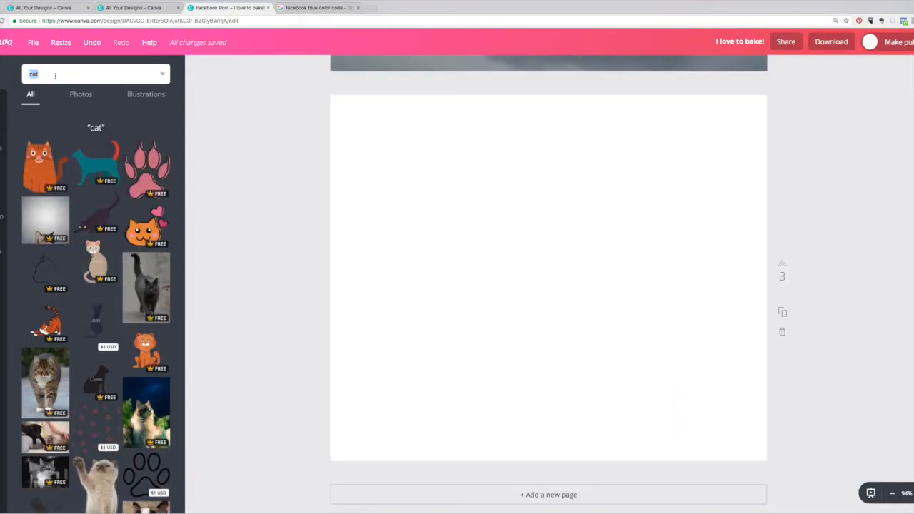
{"action": "left_click", "coordinate": [43, 171]}
{"action": "left_click_drag", "start_coordinate": [445, 396], "coordinate": [349, 444]}
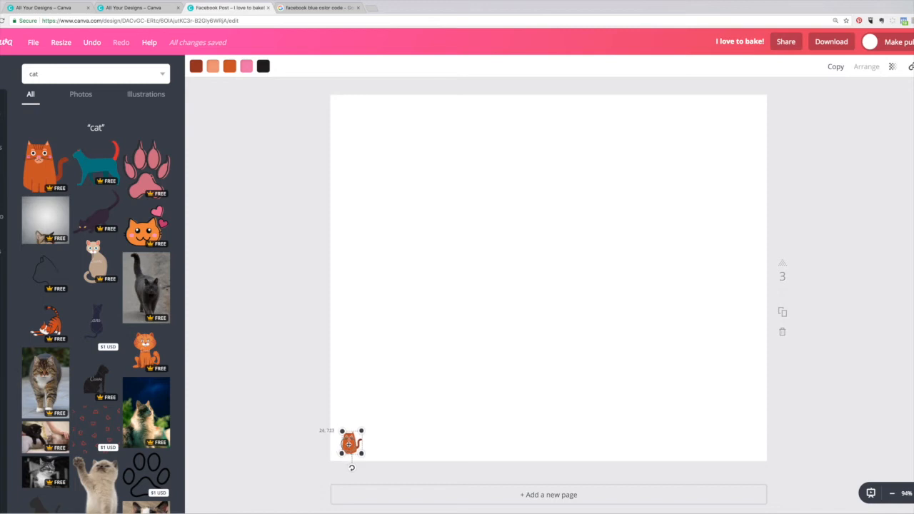
{"action": "left_click", "coordinate": [608, 349]}
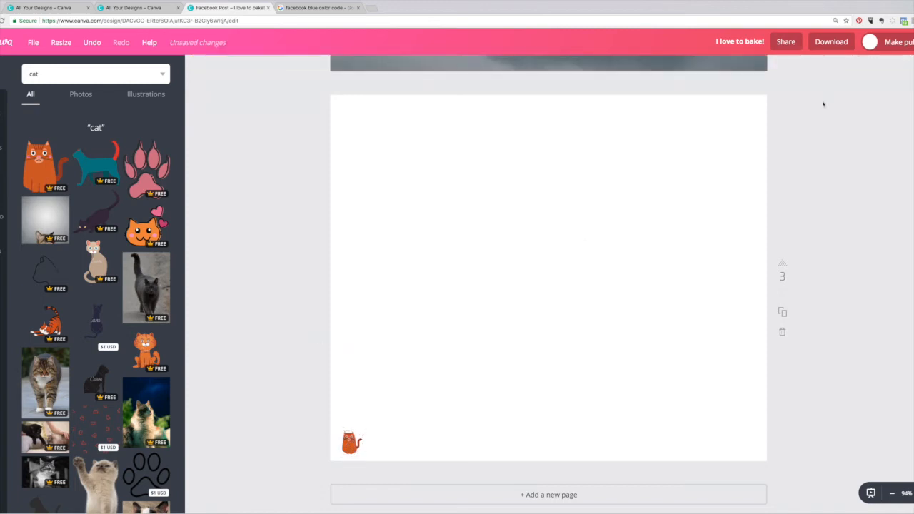
- Download only page 3 as a PNG with a transparent background and dismiss the download message
{"action": "left_click", "coordinate": [830, 42]}
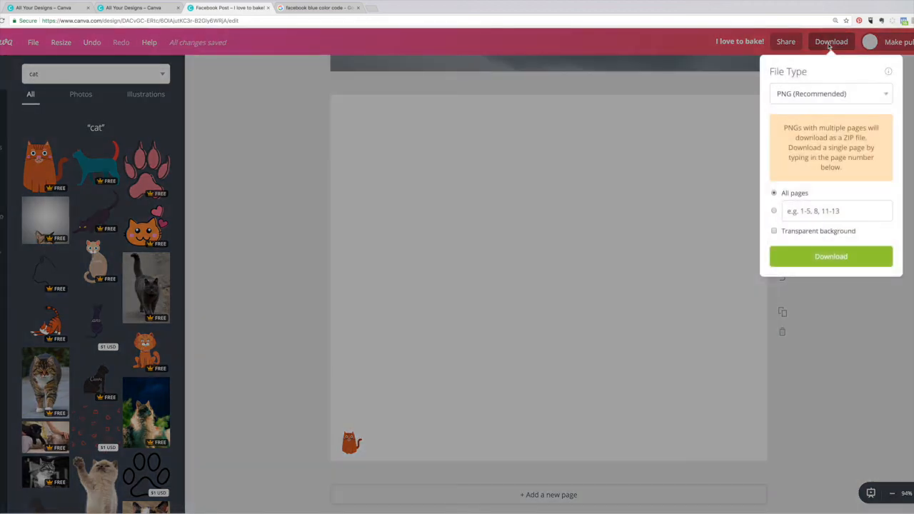
{"action": "left_click", "coordinate": [775, 212]}
{"action": "type", "text": "3"}
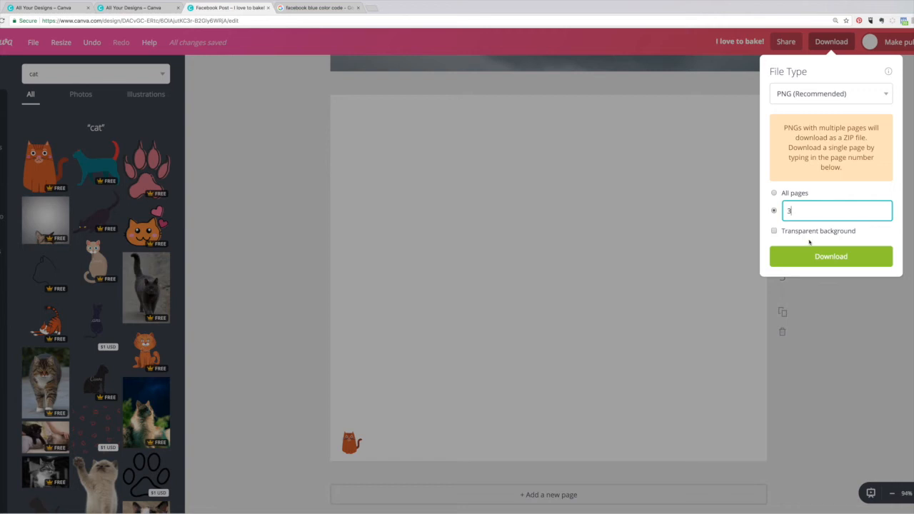
{"action": "left_click", "coordinate": [775, 231]}
{"action": "left_click", "coordinate": [820, 259]}
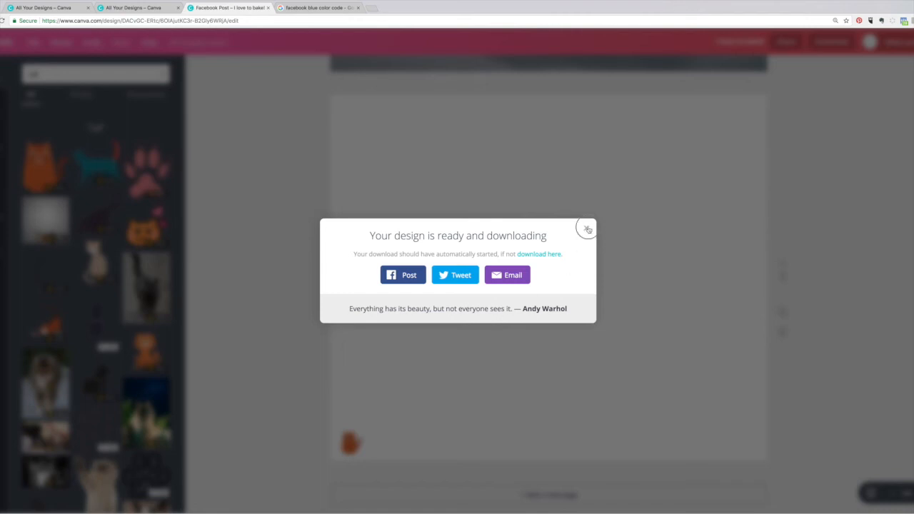
{"action": "left_click", "coordinate": [587, 230]}
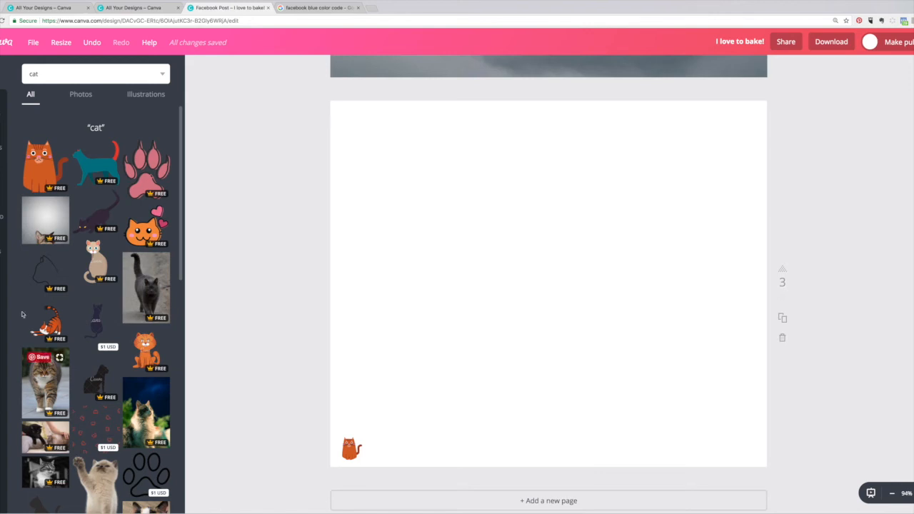
- Return to page 2 and upload the image "I love to bake! (2).png" from the Downloads folder
{"action": "left_click", "coordinate": [3, 251]}
{"action": "scroll", "coordinate": [435, 279], "scroll_direction": "up", "scroll_amount": 3}
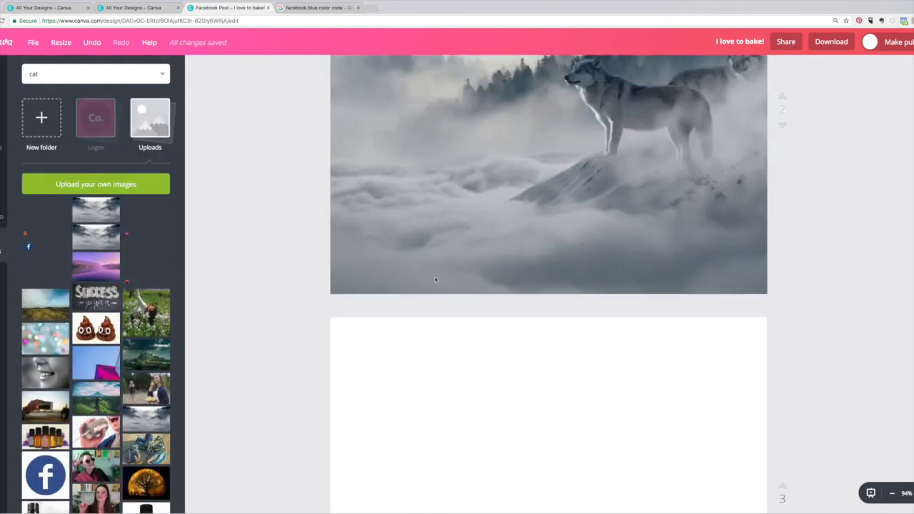
{"action": "scroll", "coordinate": [582, 187], "scroll_direction": "up", "scroll_amount": 3}
{"action": "scroll", "coordinate": [580, 182], "scroll_direction": "down", "scroll_amount": 2}
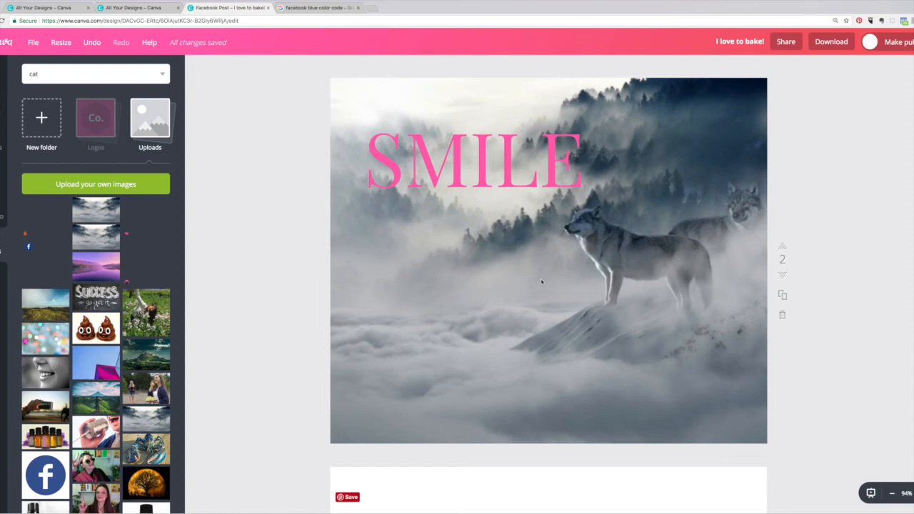
{"action": "left_click", "coordinate": [108, 183]}
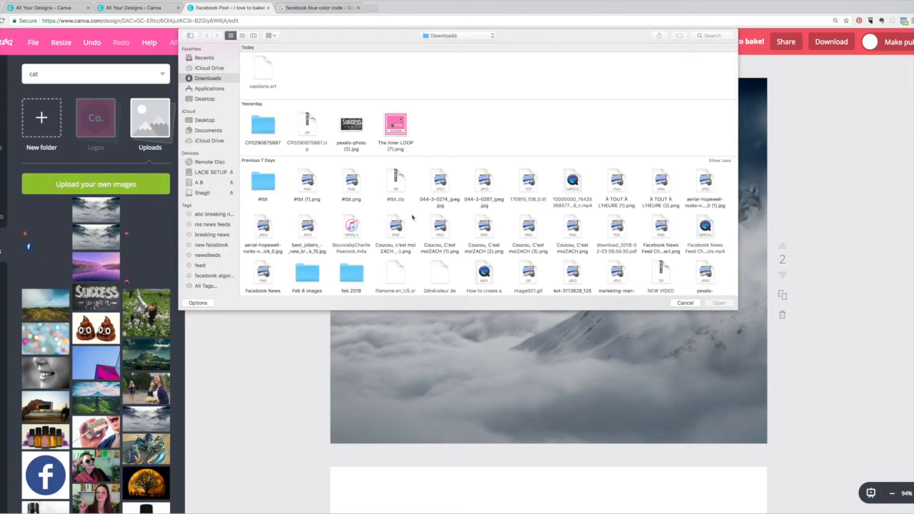
{"action": "scroll", "coordinate": [388, 212], "scroll_direction": "down", "scroll_amount": 15}
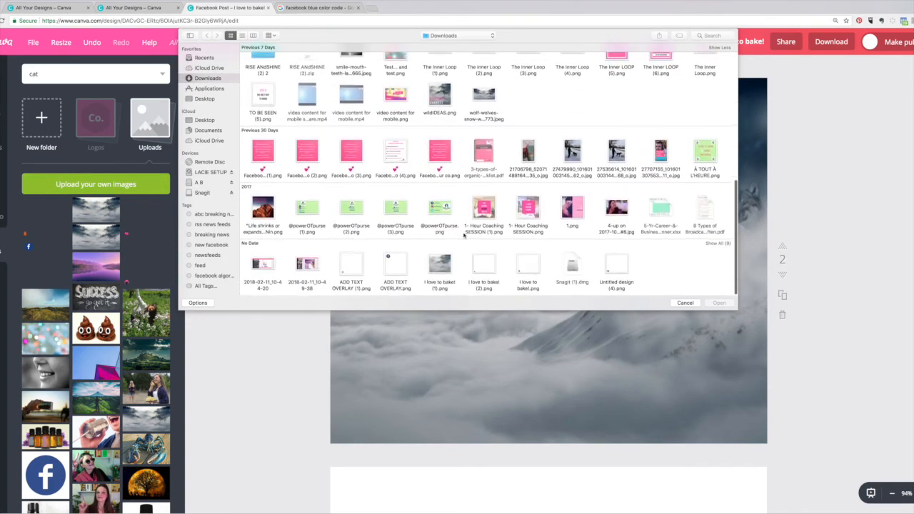
{"action": "left_click", "coordinate": [483, 269]}
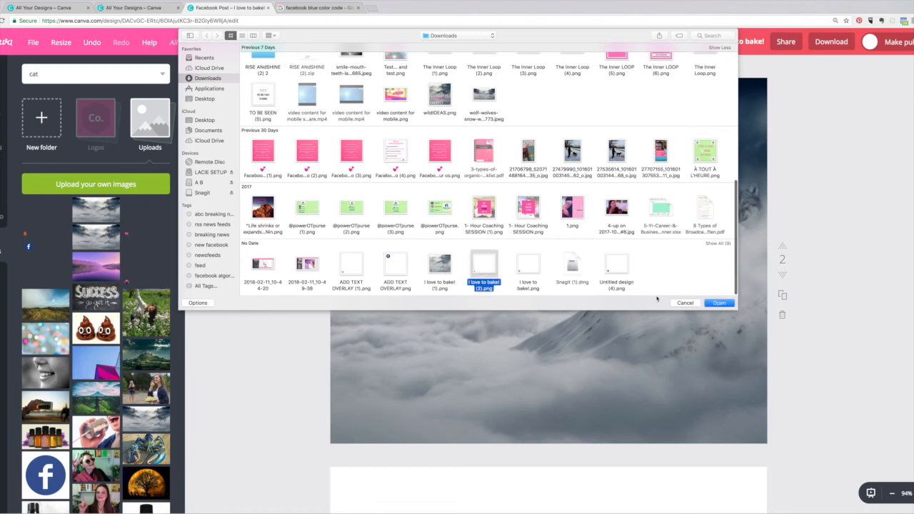
{"action": "left_click", "coordinate": [717, 304]}
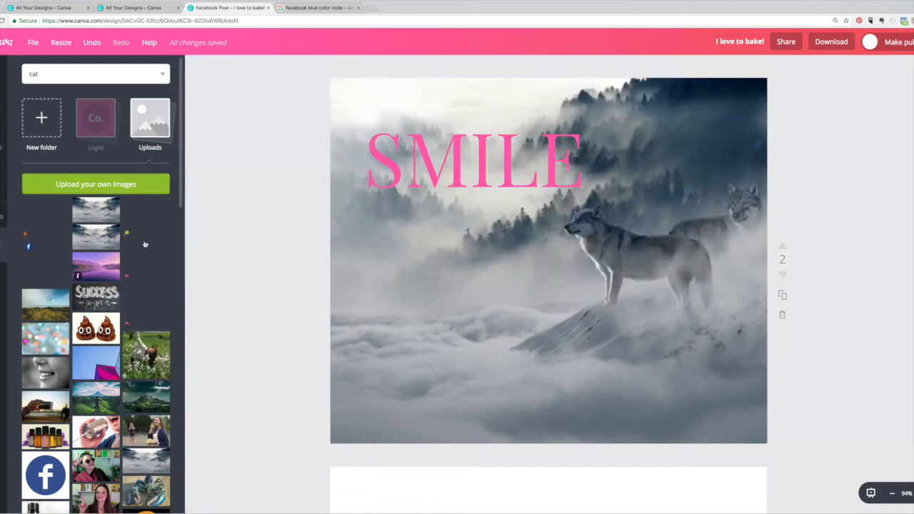